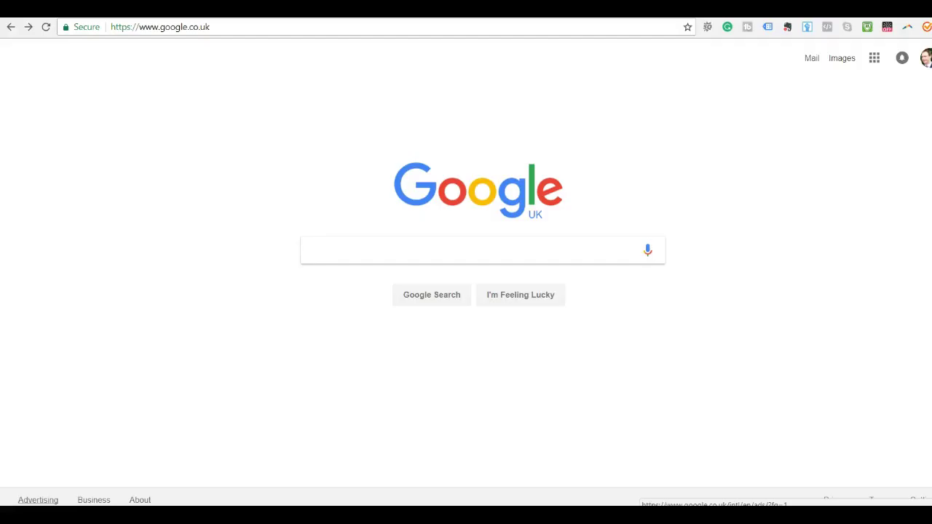
Step: Search Google for 'amazon uk' using the autocomplete suggestion
click(347, 251)
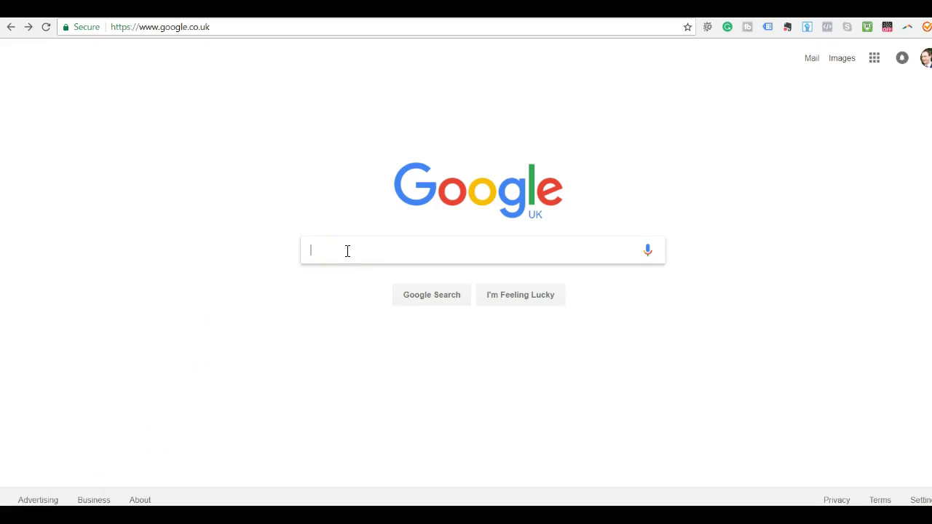
text(am)
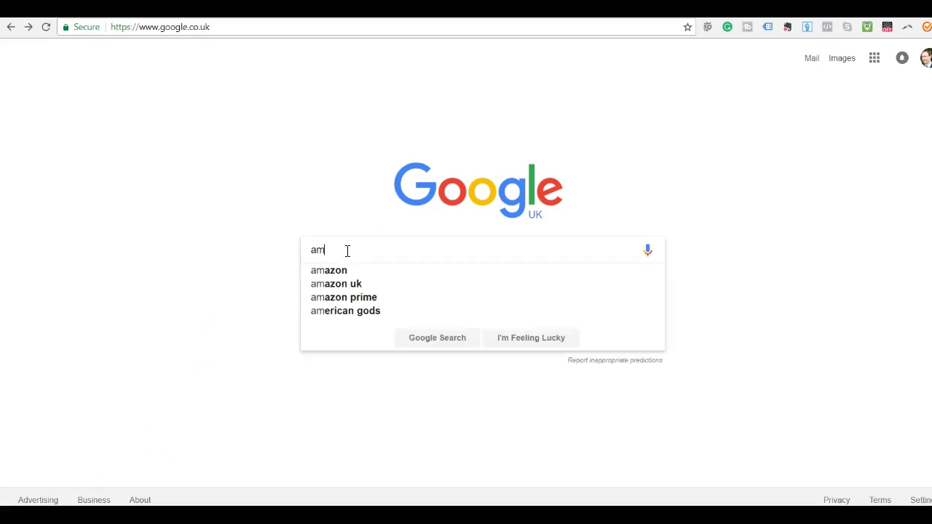
click(352, 285)
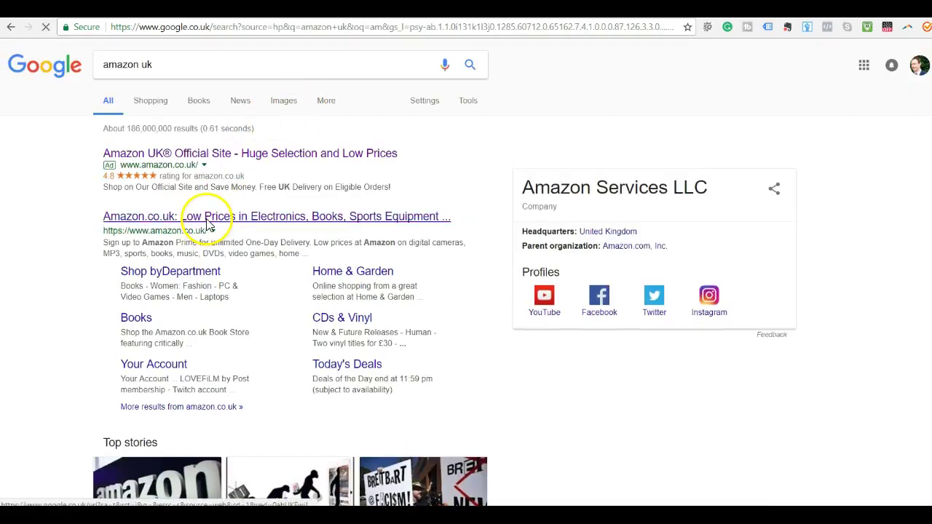
Step: Open Amazon.co.uk, search 'yoga mat' in All Departments, and browse the results
click(209, 225)
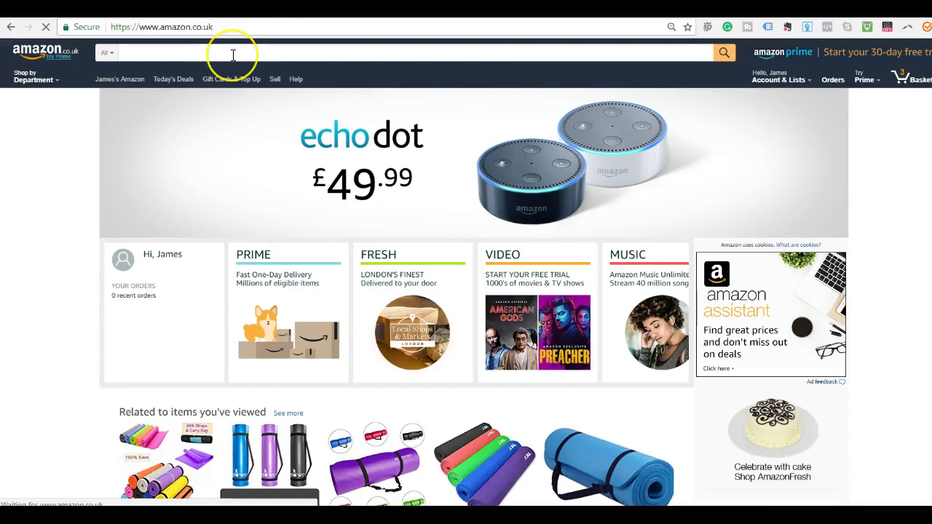
text(y)
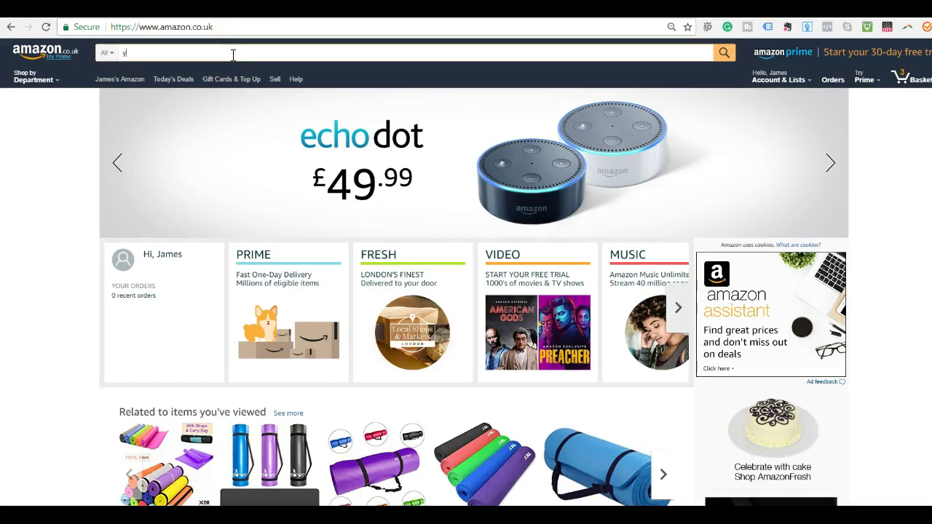
text(oga)
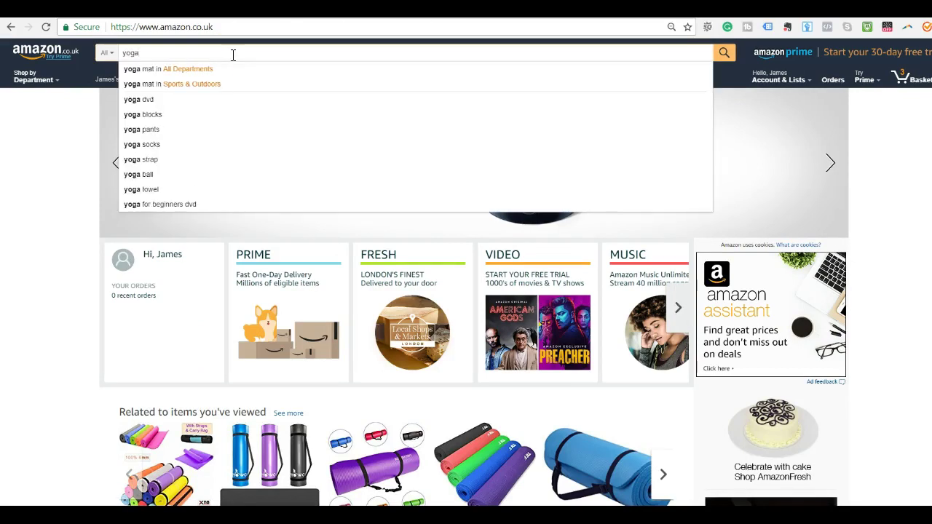
click(207, 70)
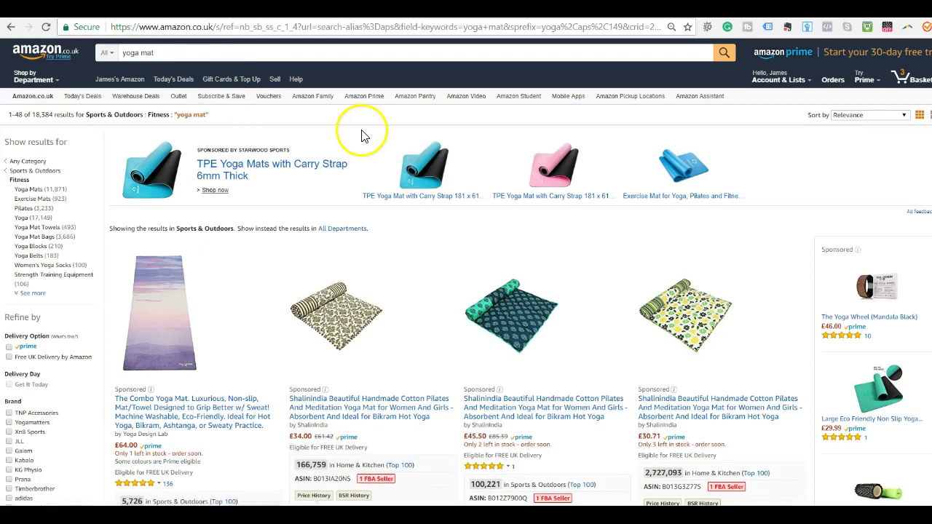
scroll(364, 136, down, 1)
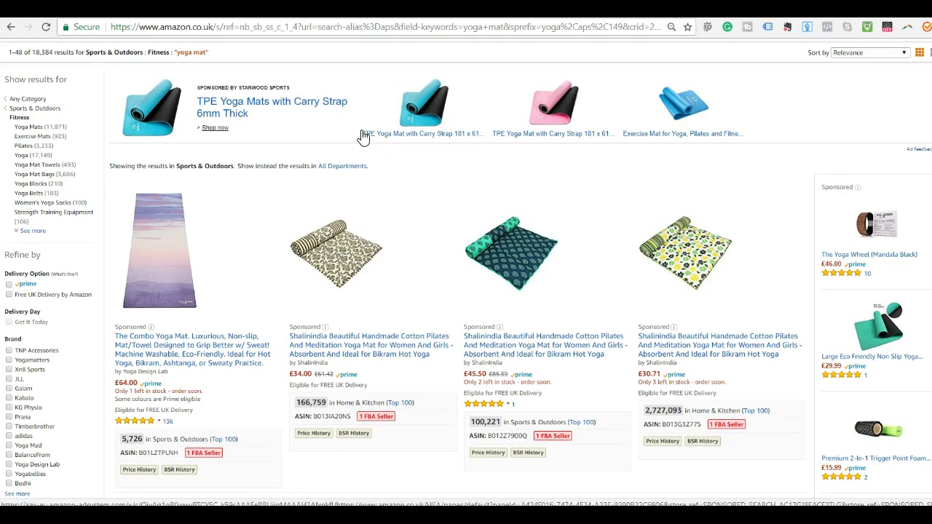
scroll(362, 136, down, 8)
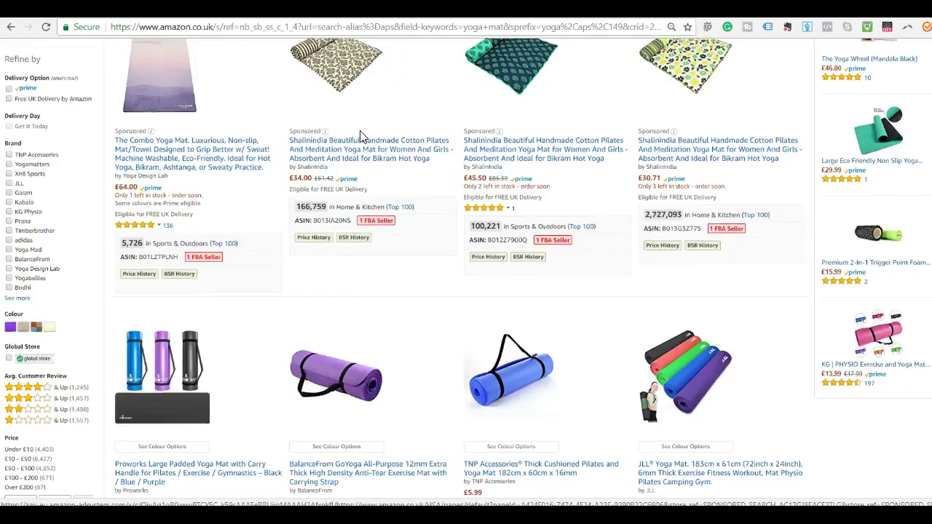
scroll(703, 212, down, 3)
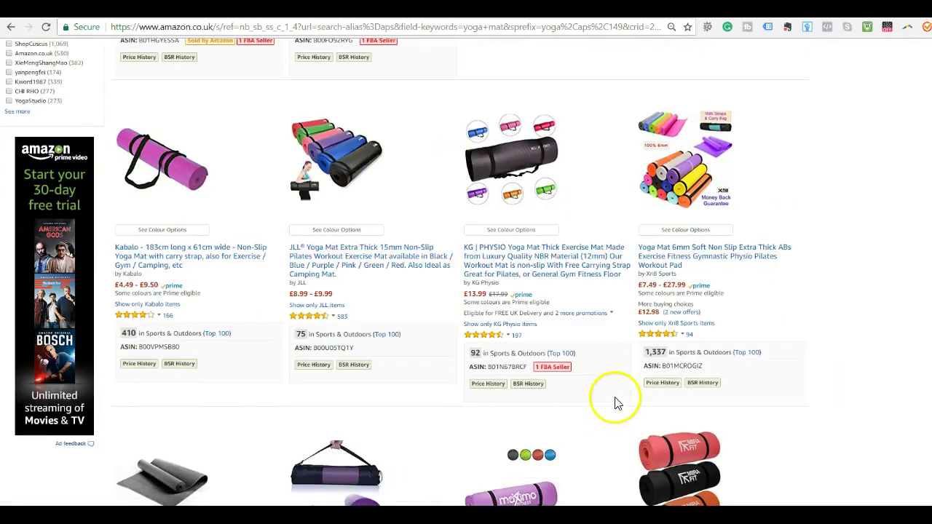
Step: View the other new offers for the 6mm yoga mat and open M19 Traders Ltd's seller profile
click(679, 317)
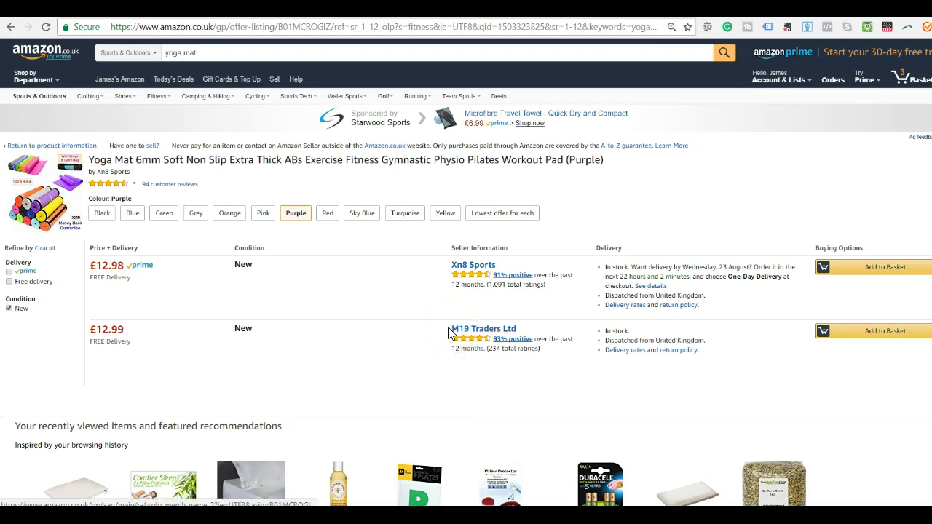
click(453, 332)
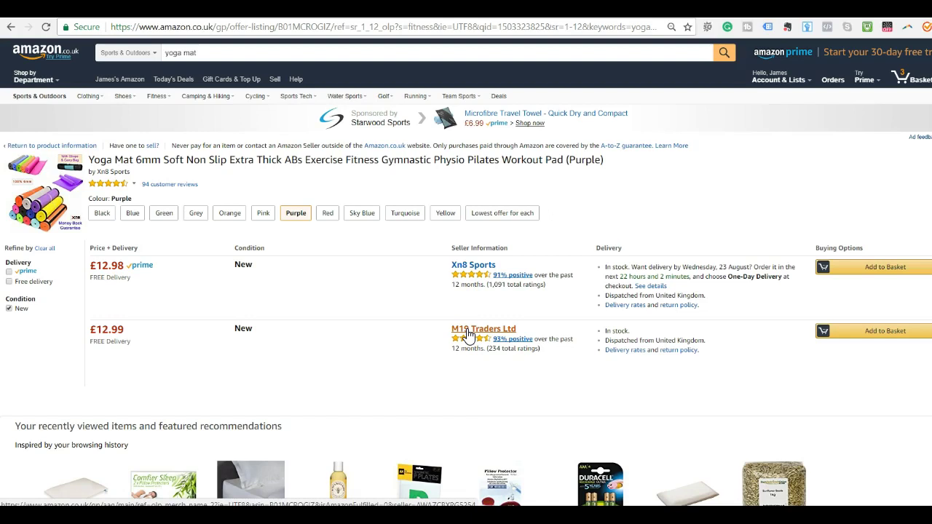
click(468, 334)
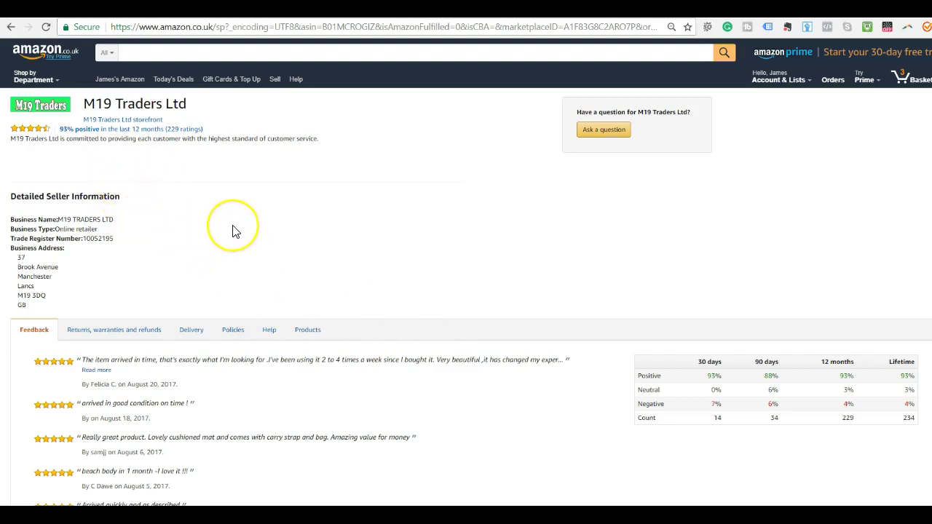
Step: Ask M19 Traders Ltd about an order placed, subject 'Received Wrong Item', and start writing the message
click(604, 130)
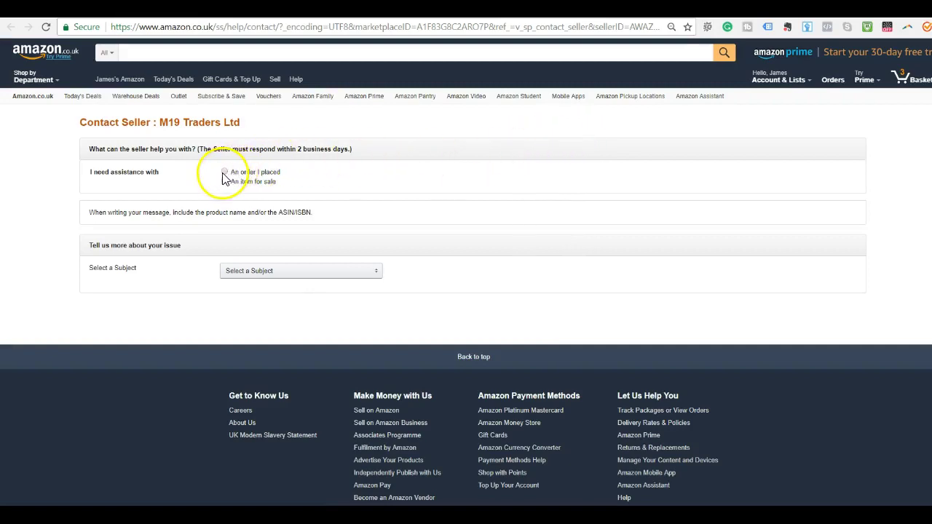
click(224, 174)
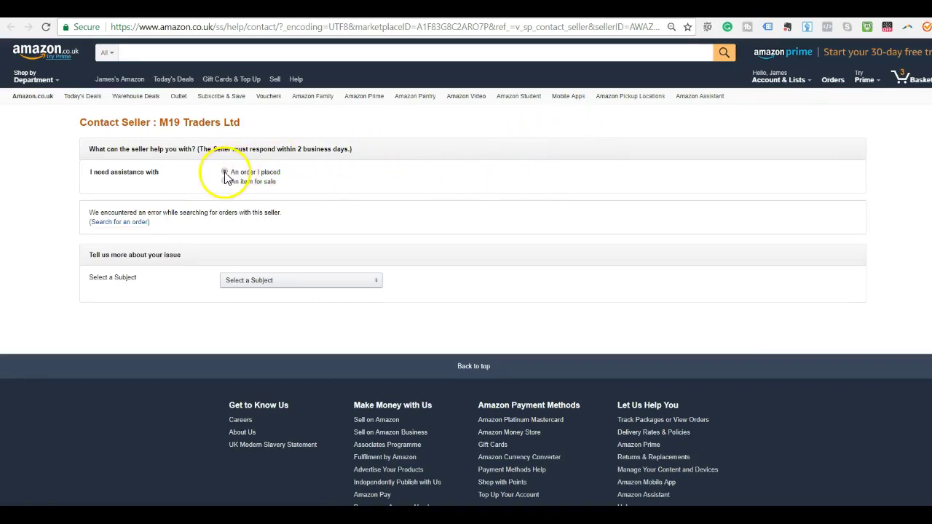
click(303, 284)
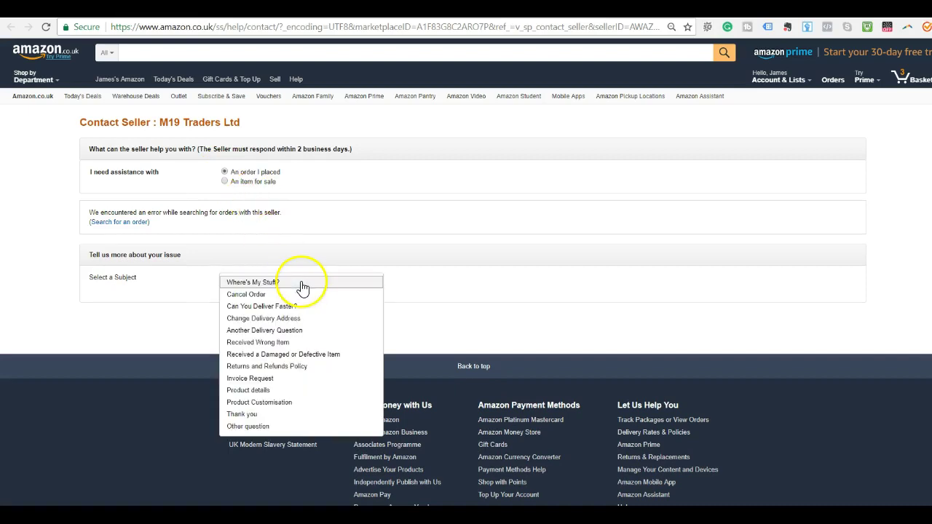
click(261, 344)
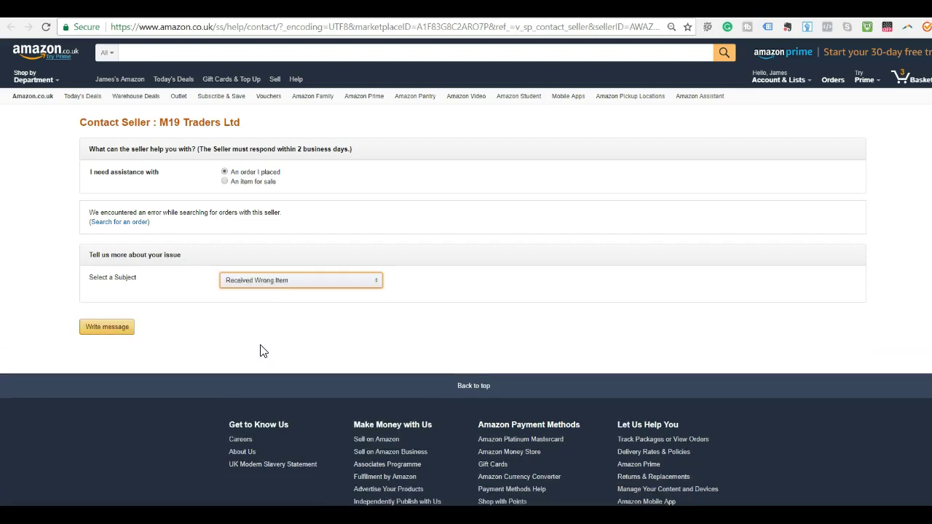
click(121, 333)
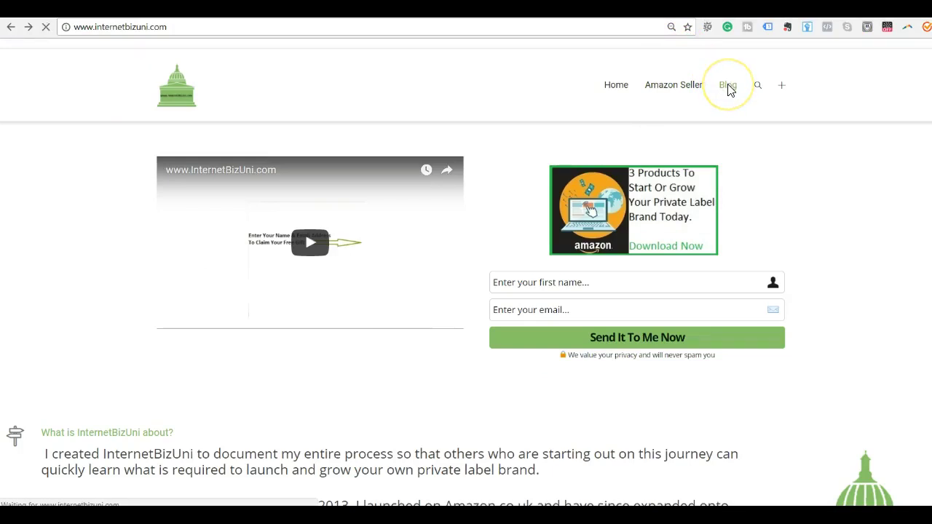
Step: Open the InternetBizUni blog and search its posts for 'hijacker'
click(729, 87)
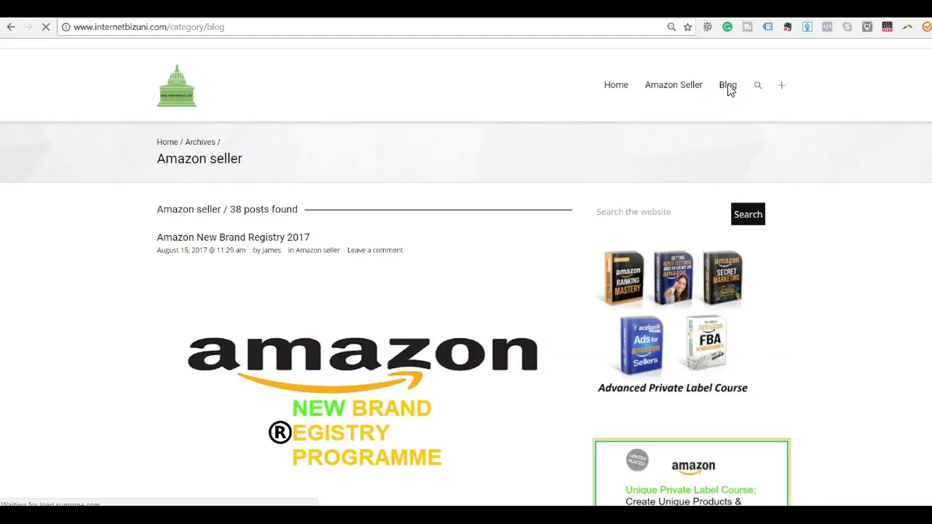
click(663, 215)
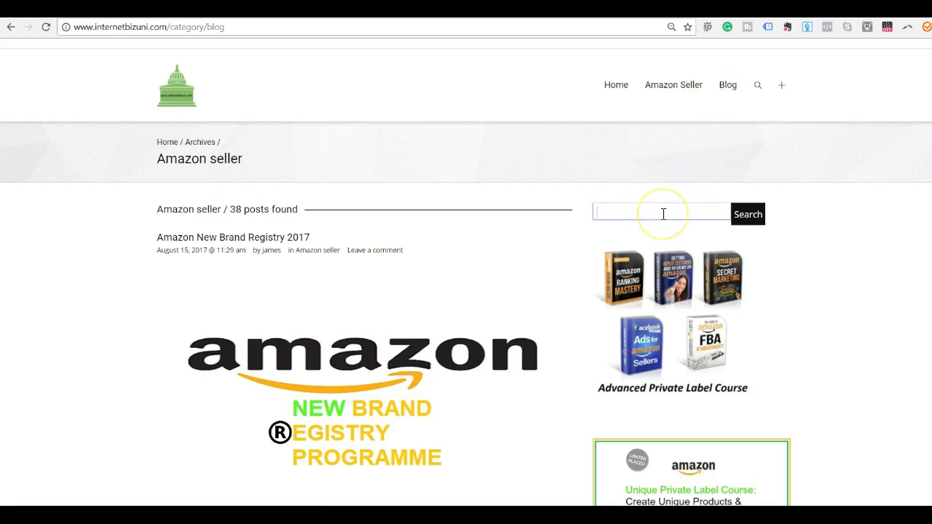
text(hijac)
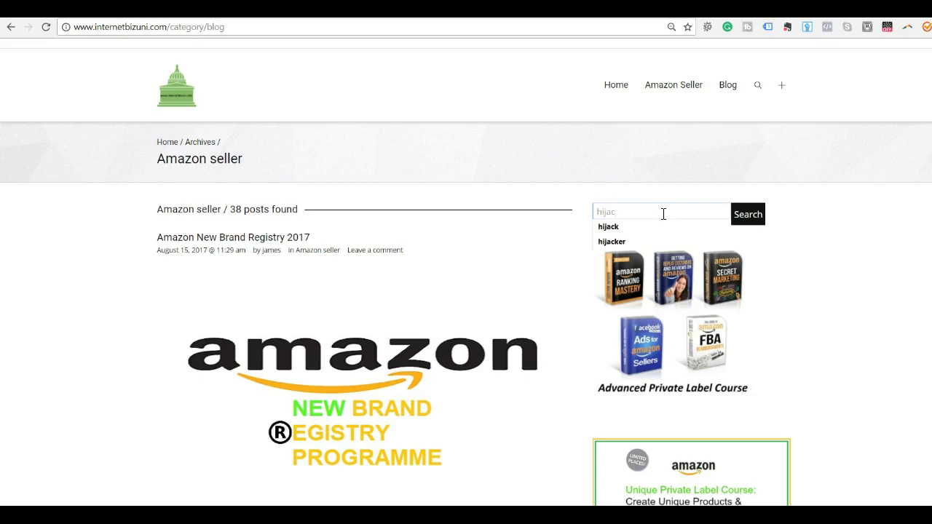
click(628, 241)
click(740, 217)
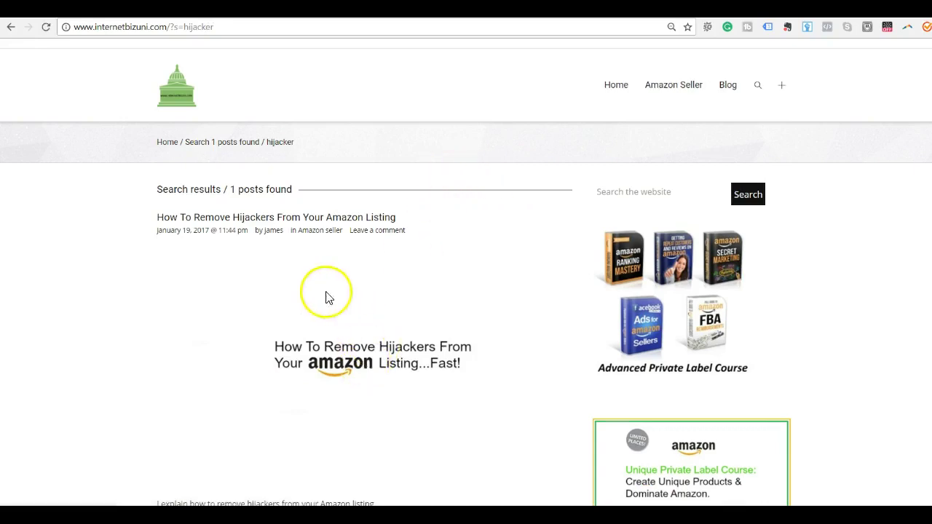
Step: Open the post on removing Amazon listing hijackers and select the whole Email 1 template
click(309, 222)
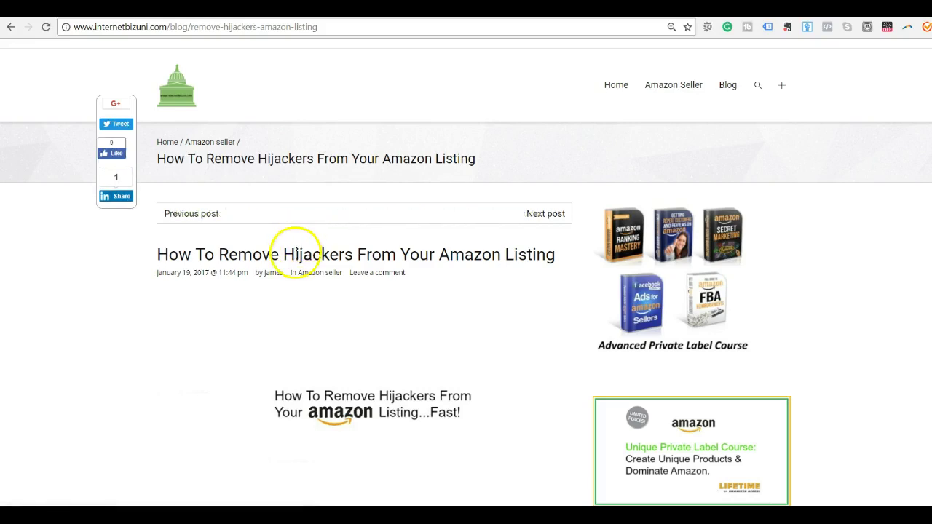
scroll(296, 253, down, 2)
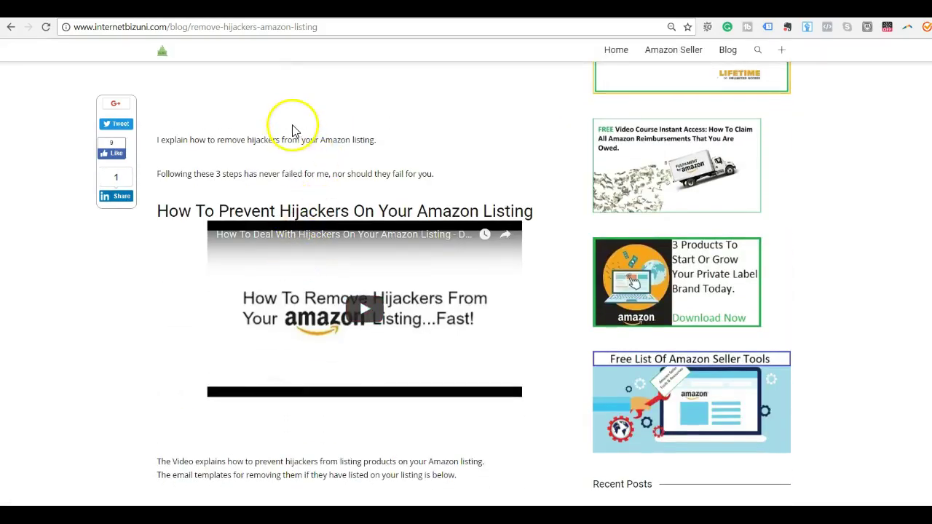
scroll(295, 130, down, 3)
scroll(293, 128, down, 4)
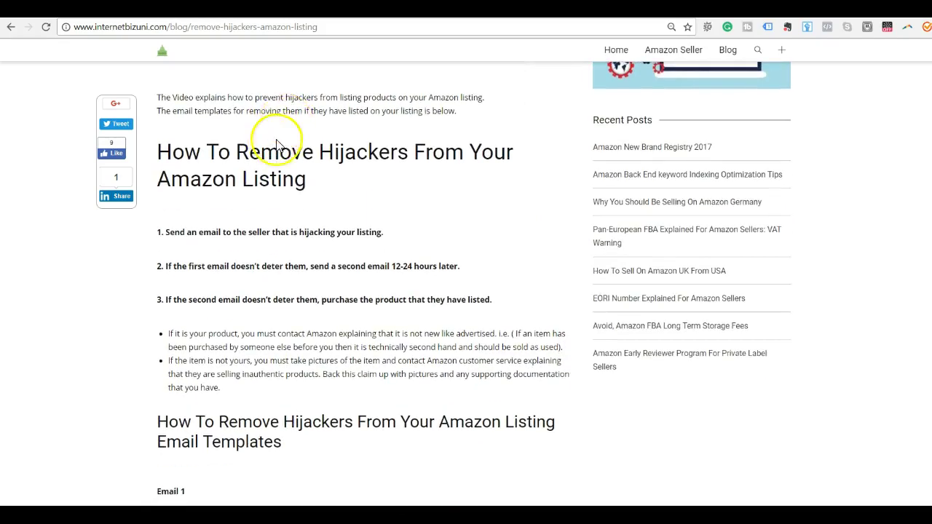
scroll(291, 161, down, 3)
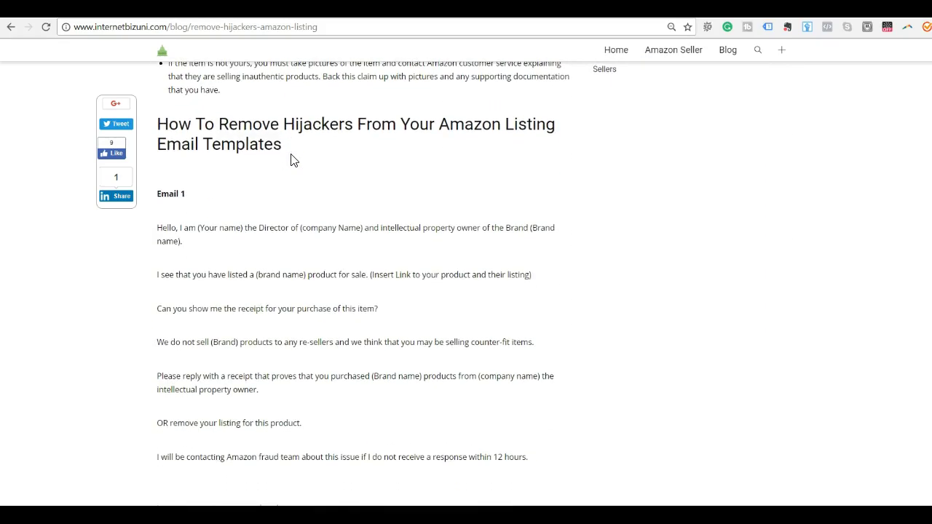
scroll(290, 160, up, 4)
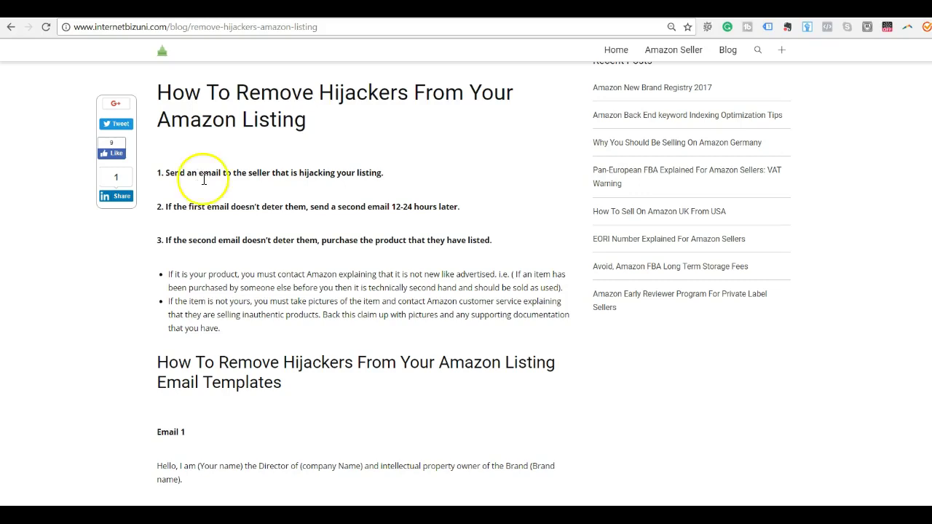
scroll(228, 218, down, 4)
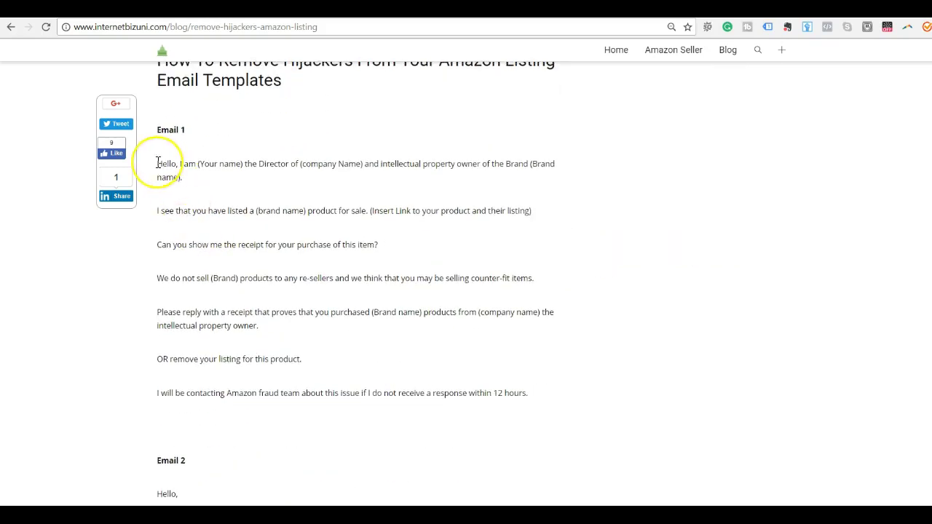
drag(157, 164, 477, 415)
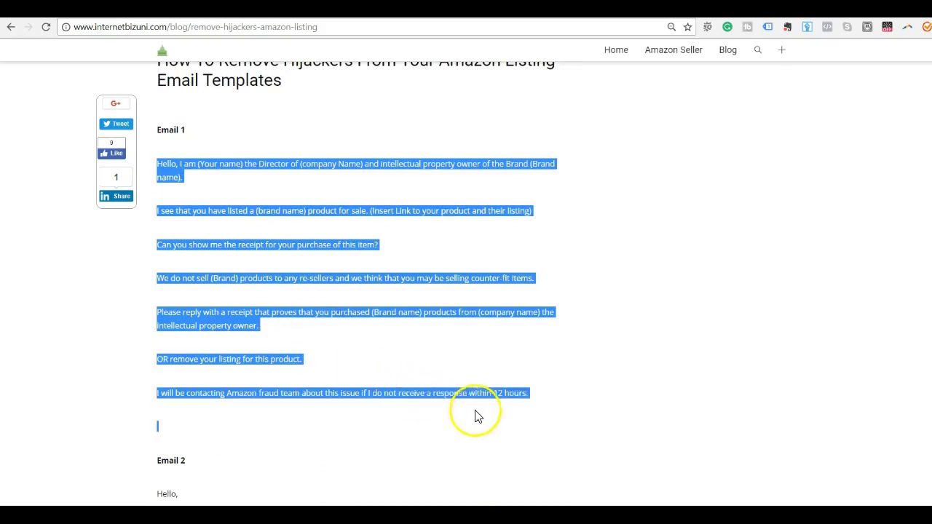
right_click(230, 214)
Step: Copy the Email 1 template and paste it into the Contact Seller message
click(260, 223)
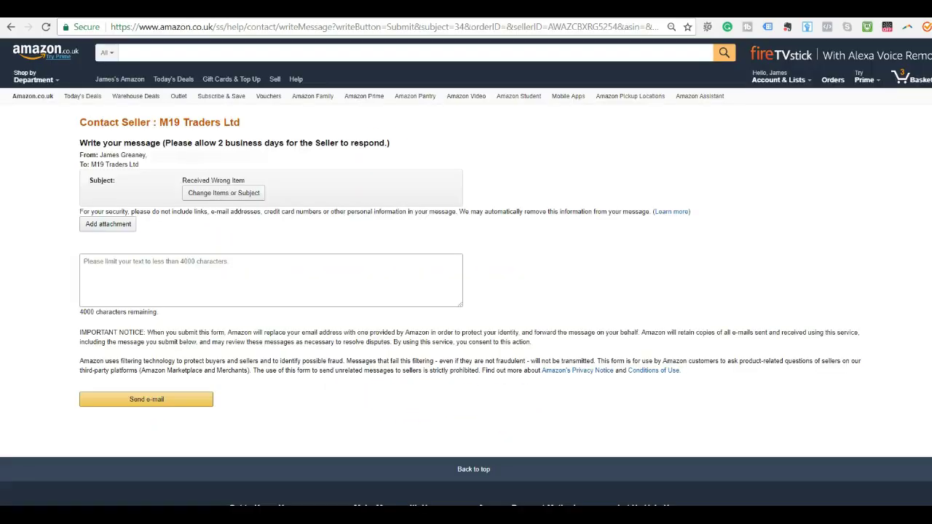
click(140, 270)
right_click(153, 275)
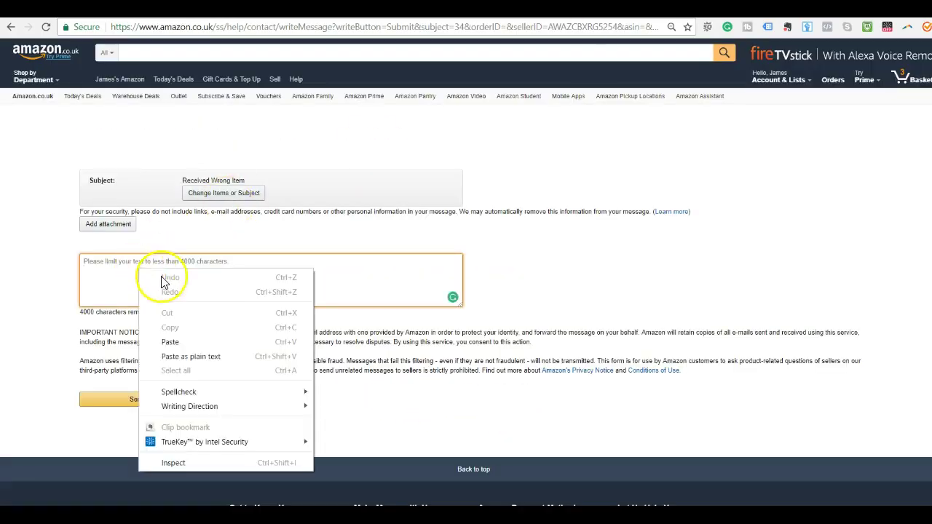
click(173, 338)
scroll(164, 276, up, 5)
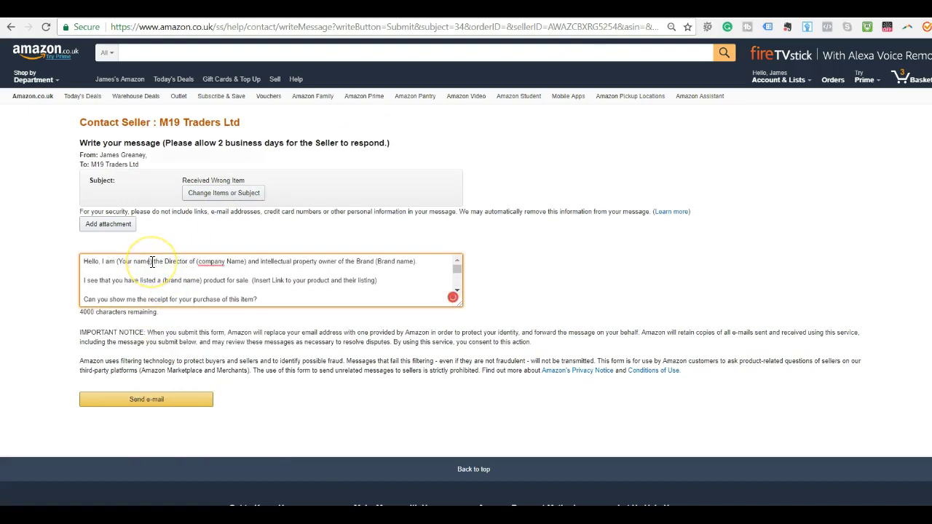
Step: Replace the name and company placeholders with the sender's name and an LTD company name
key(BackSpace)
key(BackSpace)
key(BackSpace)
key(BackSpace)
key(BackSpace)
key(BackSpace)
key(BackSpace)
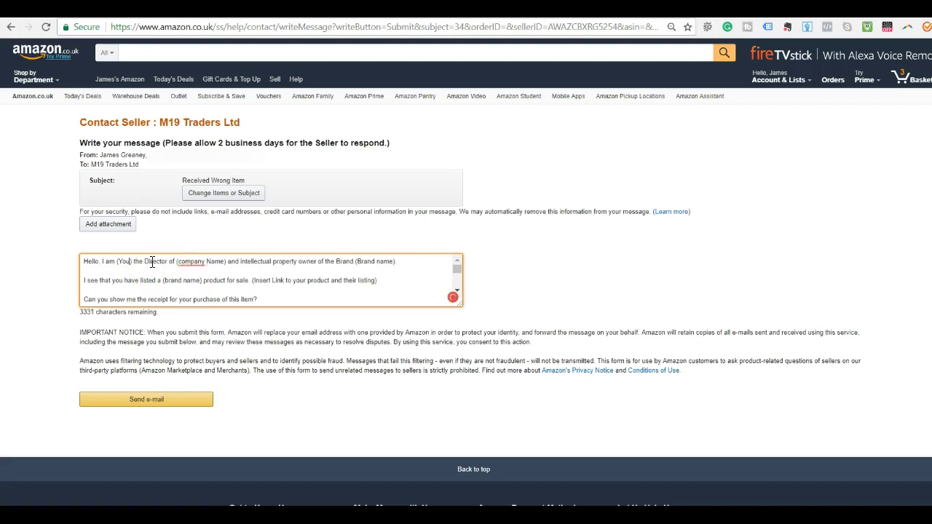
key(BackSpace)
key(BackSpace)
key(BackSpace)
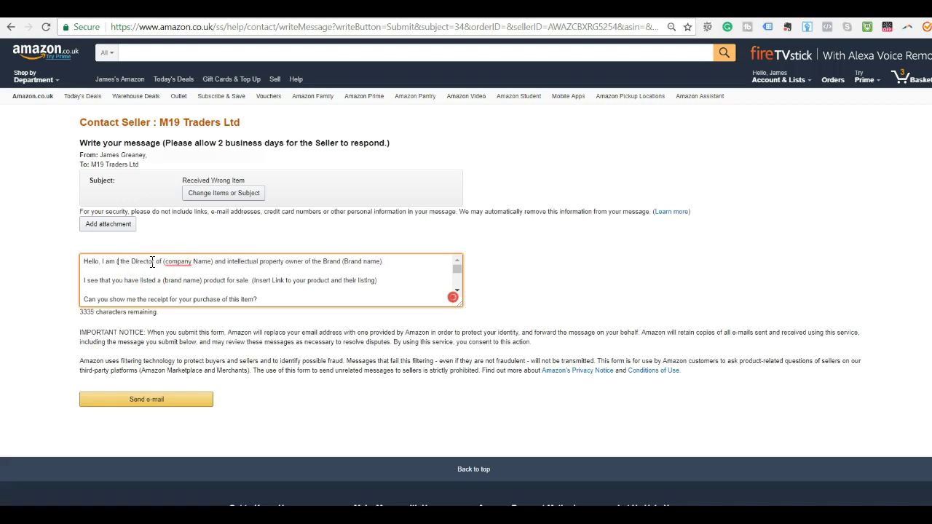
key(Delete)
text(James)
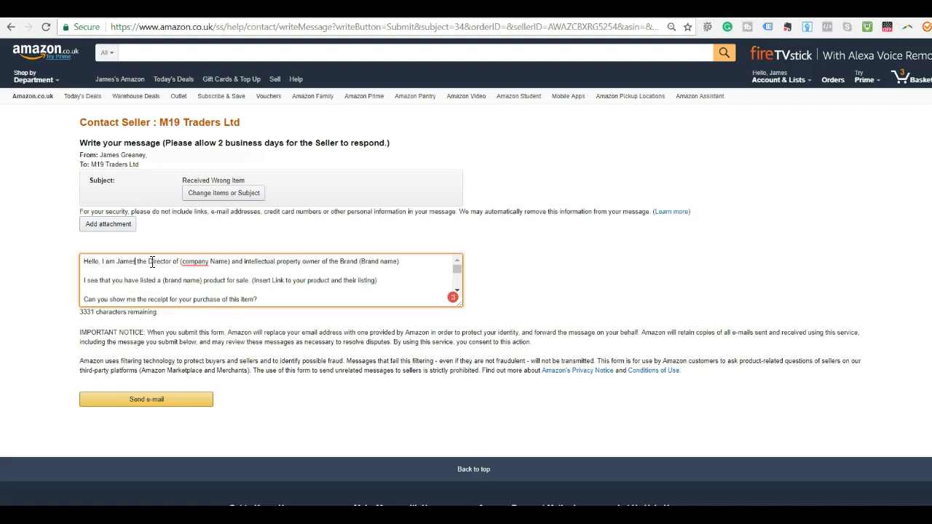
click(233, 261)
key(BackSpace)
key(BackSpace)
key(BackSpace)
key(BackSpace)
key(BackSpace)
key(BackSpace)
key(BackSpace)
key(BackSpace)
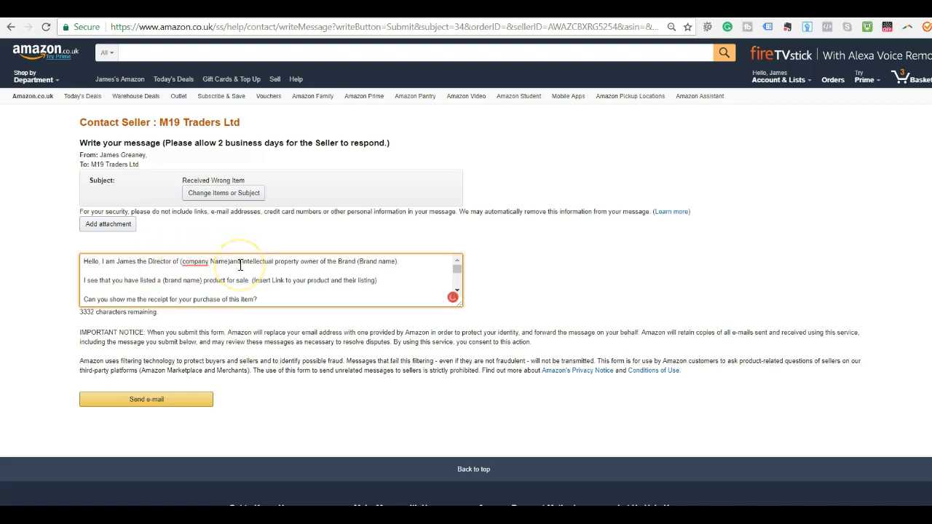
key(BackSpace)
key(BackSpace)
key(BackSpace)
key(BackSpace)
key(BackSpace)
key(BackSpace)
key(BackSpace)
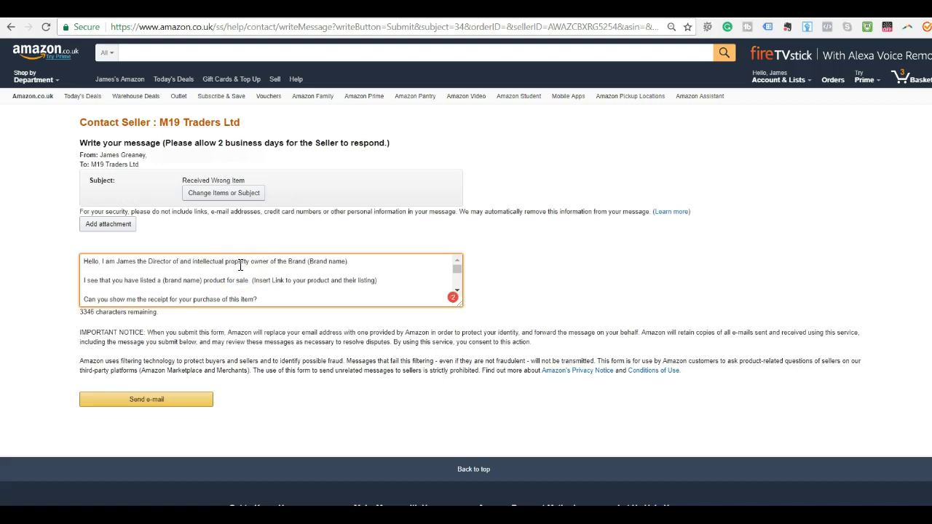
text(Jame)
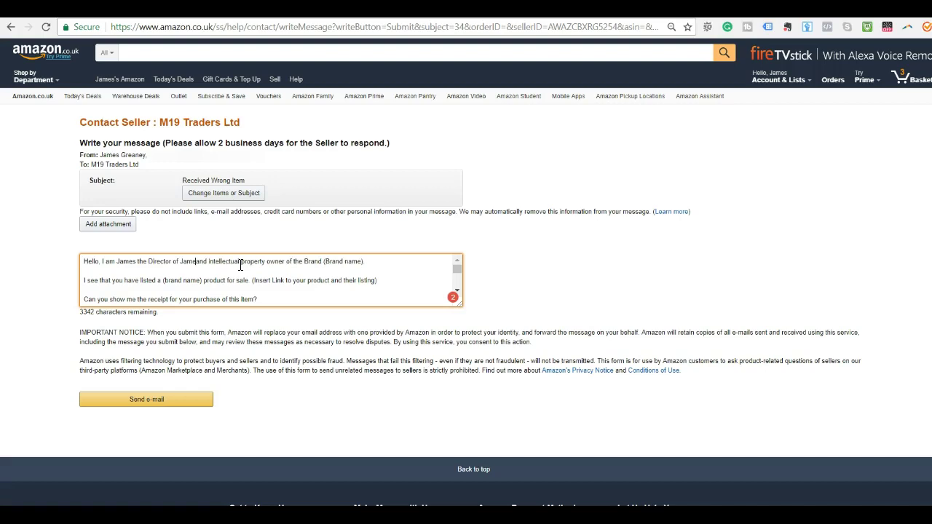
text(s )
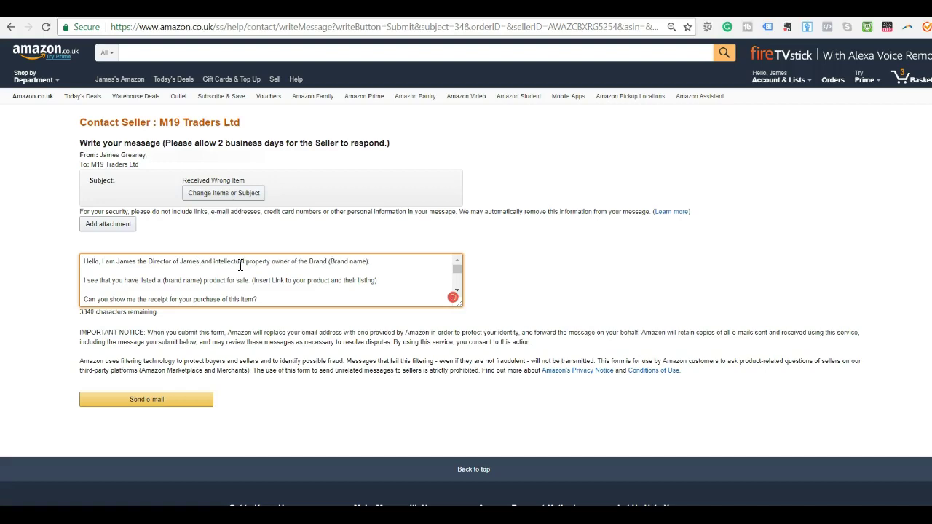
text(LTD)
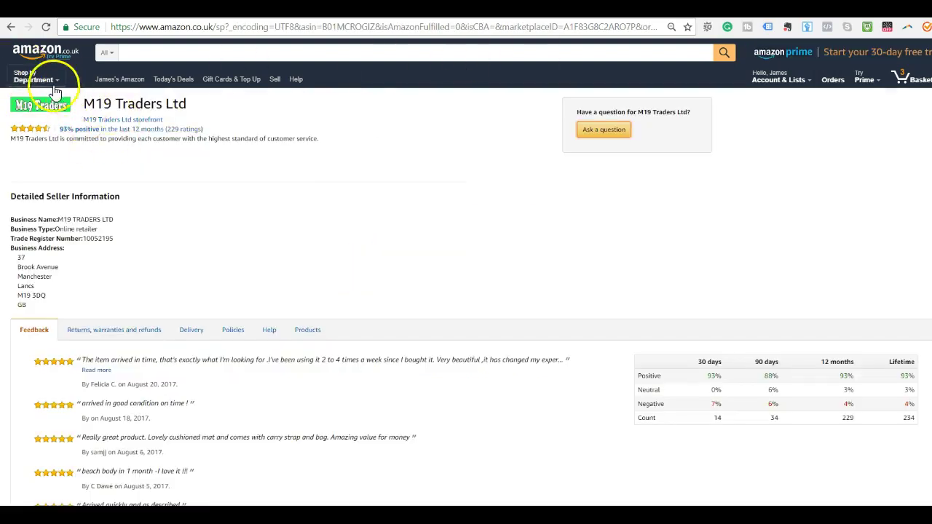
Step: Copy 'Brand XN8 Sport' from the first line and paste it over the (brand name) placeholder
click(11, 28)
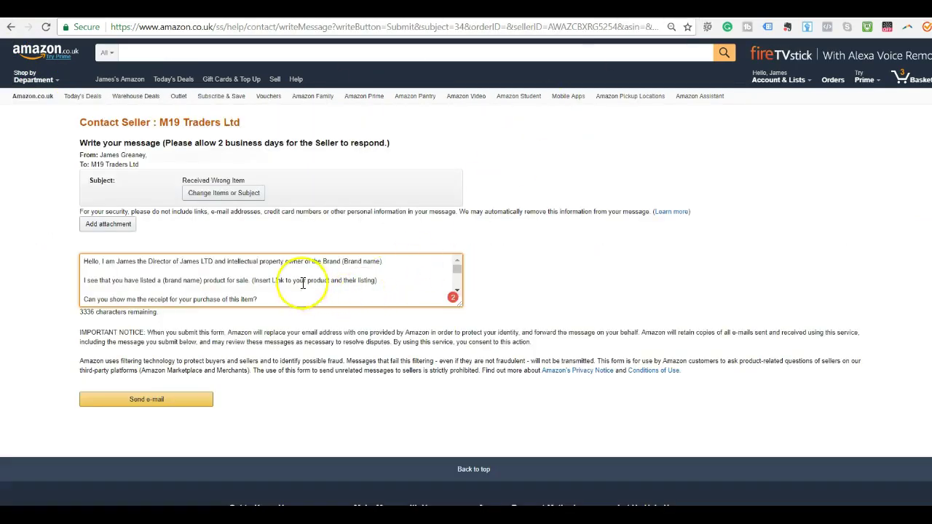
drag(391, 263, 343, 266)
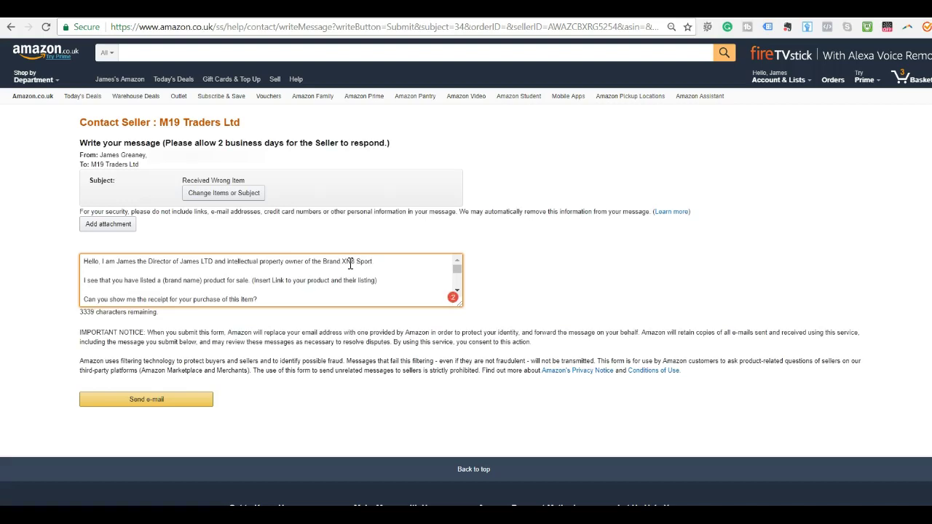
drag(374, 262, 329, 266)
right_click(326, 264)
click(344, 283)
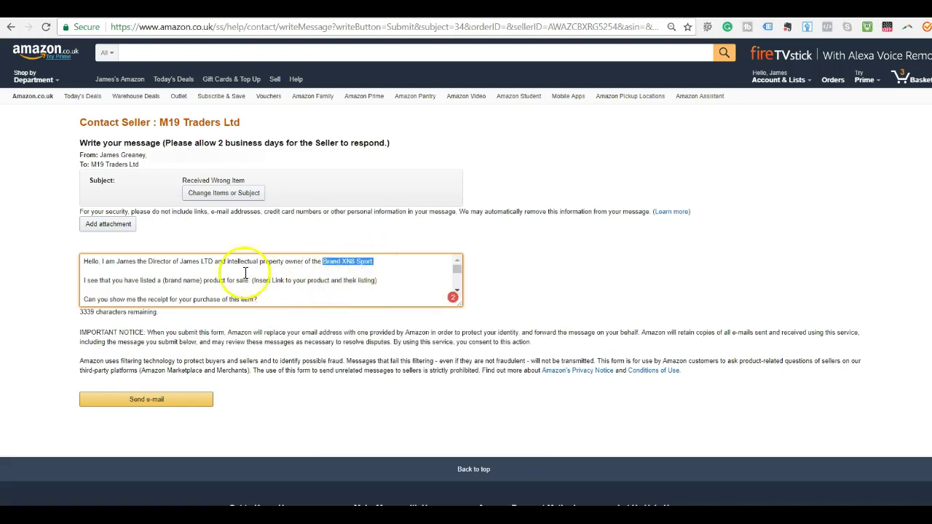
click(201, 278)
drag(201, 279, 169, 285)
right_click(169, 284)
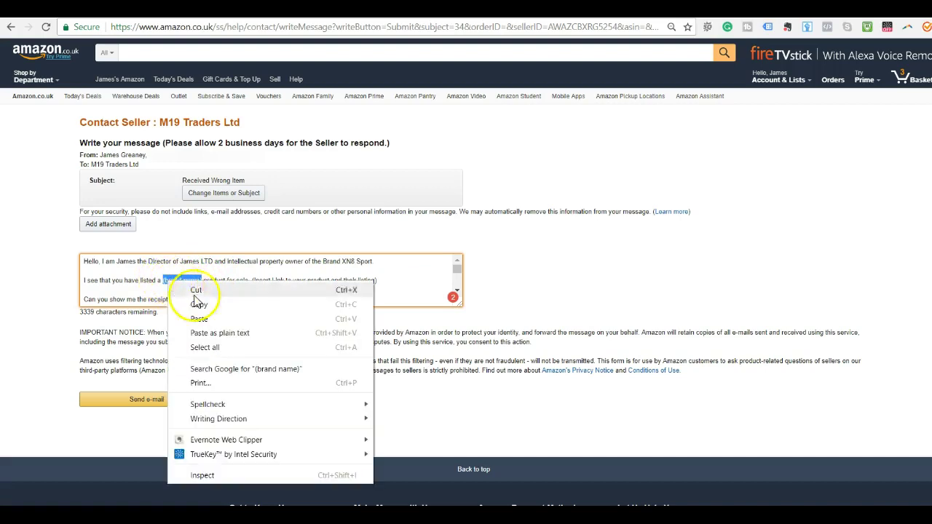
click(224, 320)
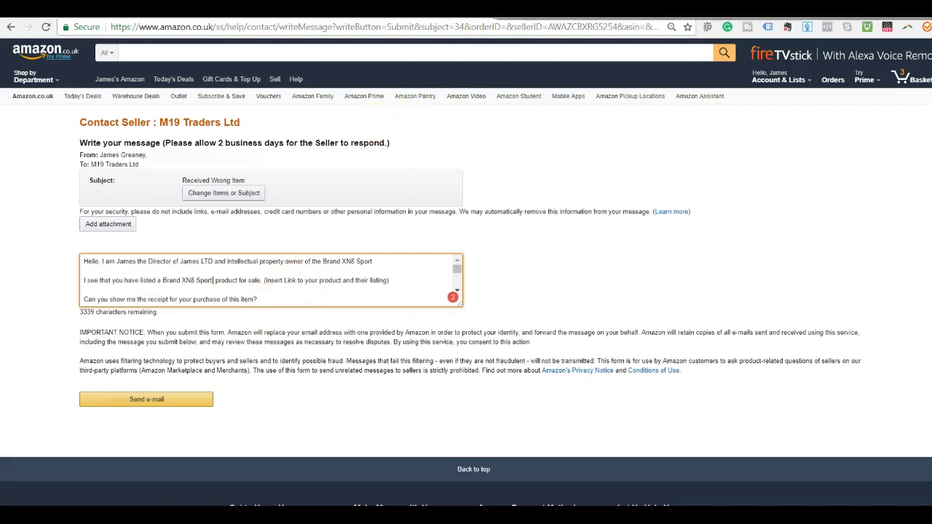
key(ctrl+Tab)
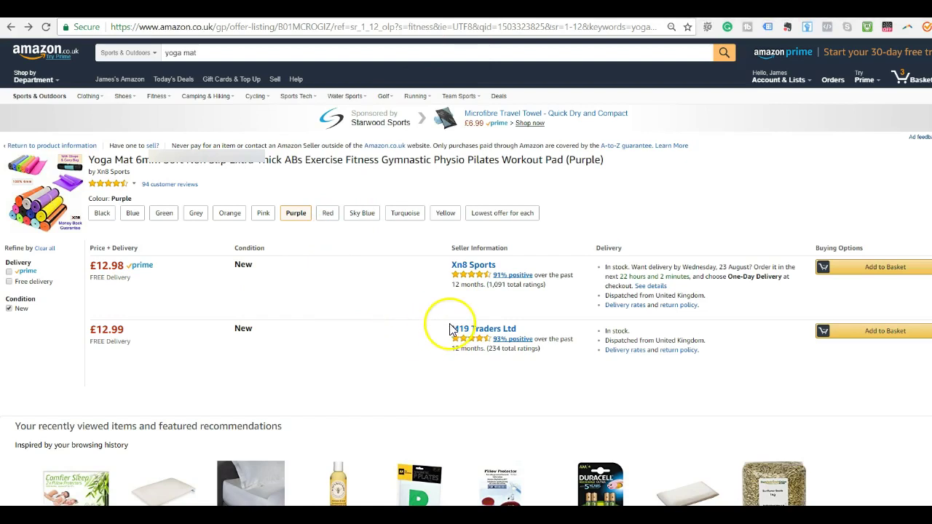
Step: Copy the yoga mat offer-listing page's web address from the address bar
click(268, 30)
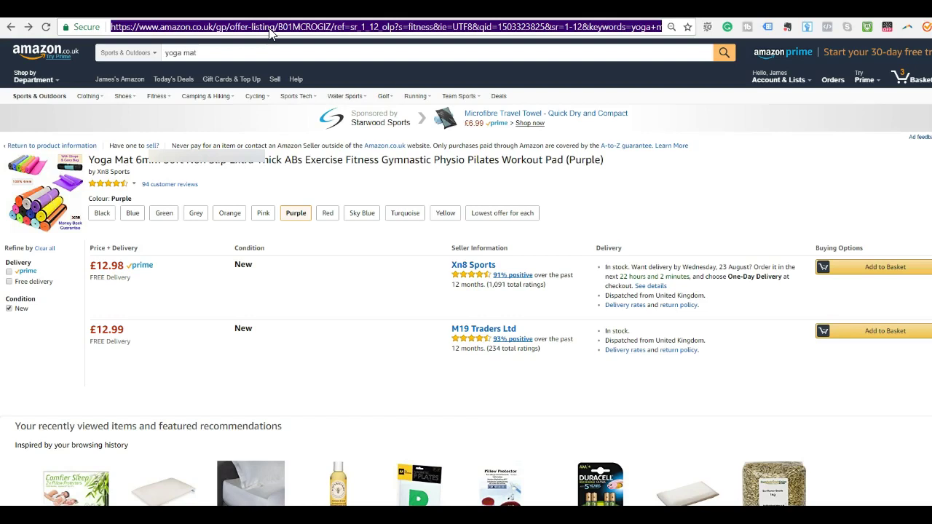
right_click(270, 31)
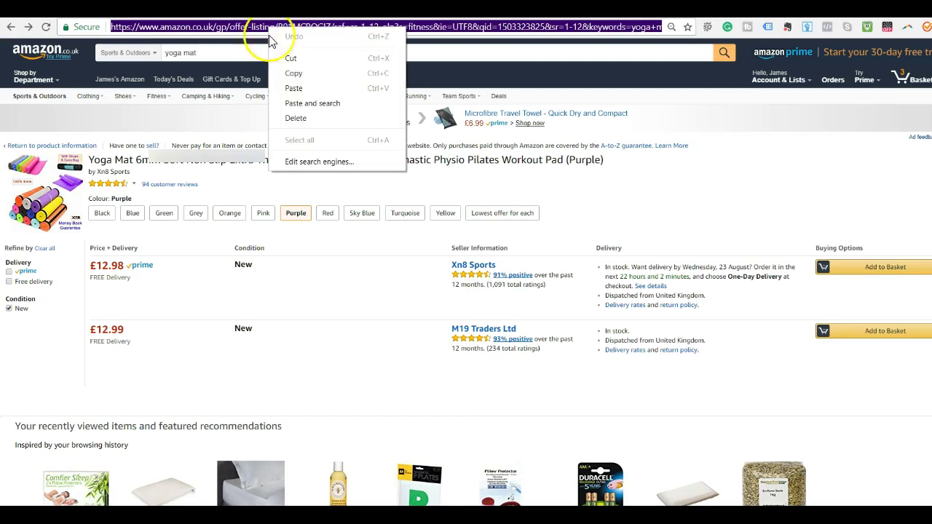
click(292, 76)
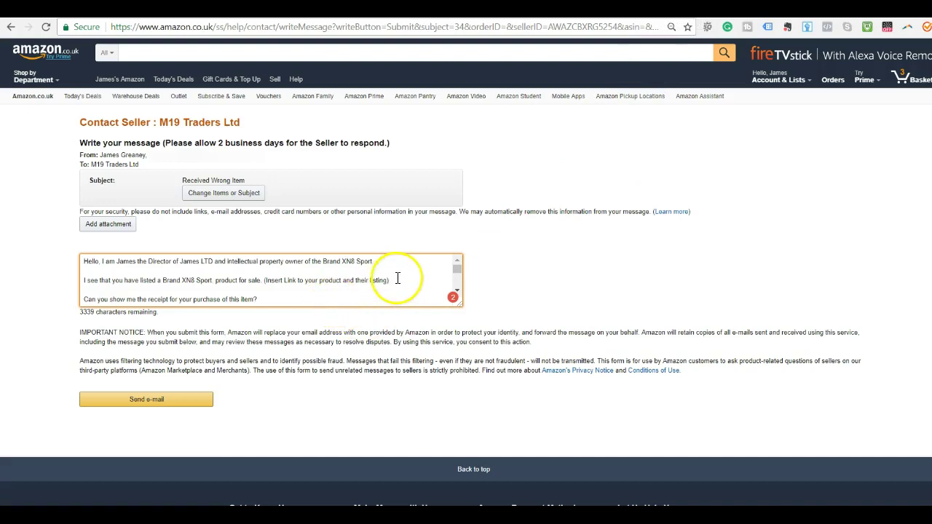
Step: Paste the offer-listing URL over the insert-link placeholder on line two
drag(391, 280, 264, 286)
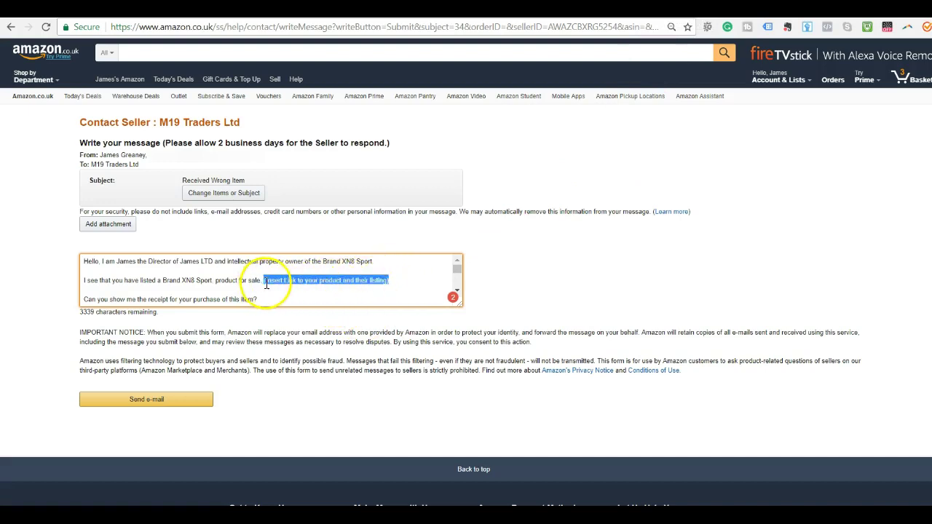
right_click(281, 279)
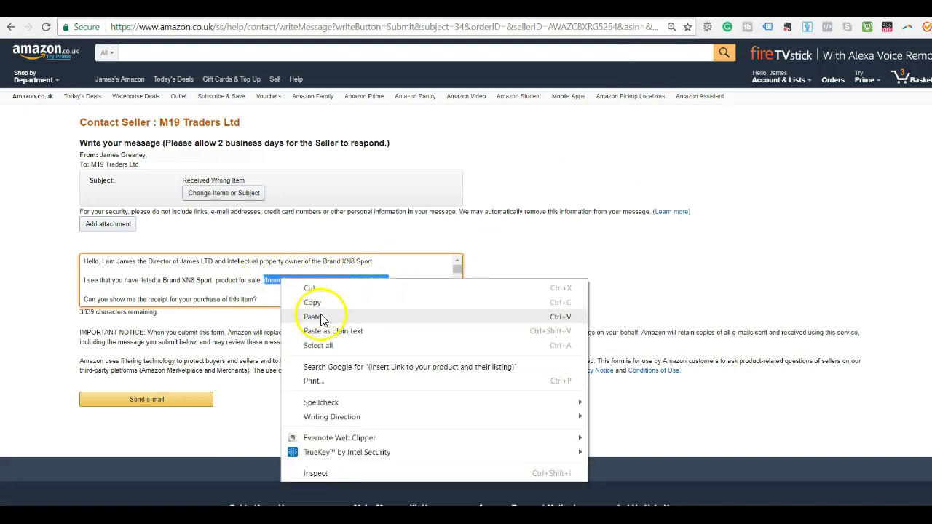
click(321, 318)
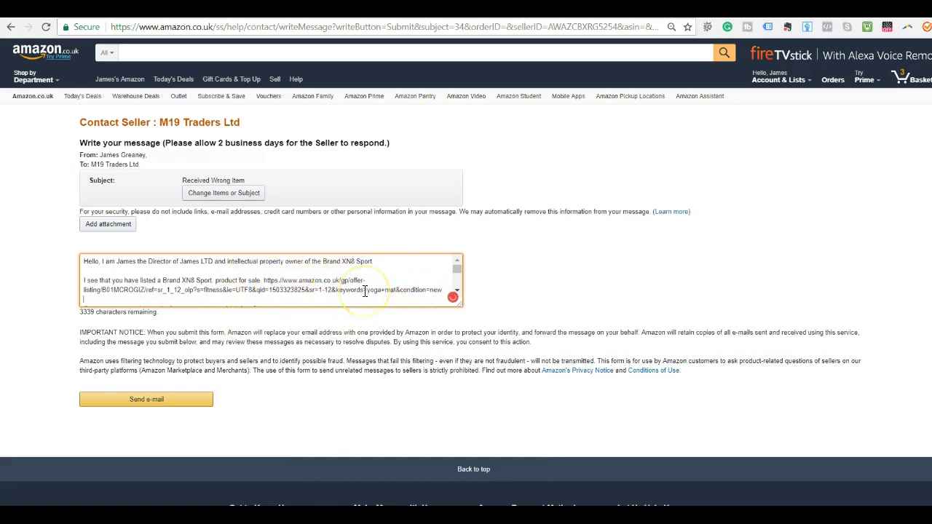
key(ctrl+v)
key(ctrl+v)
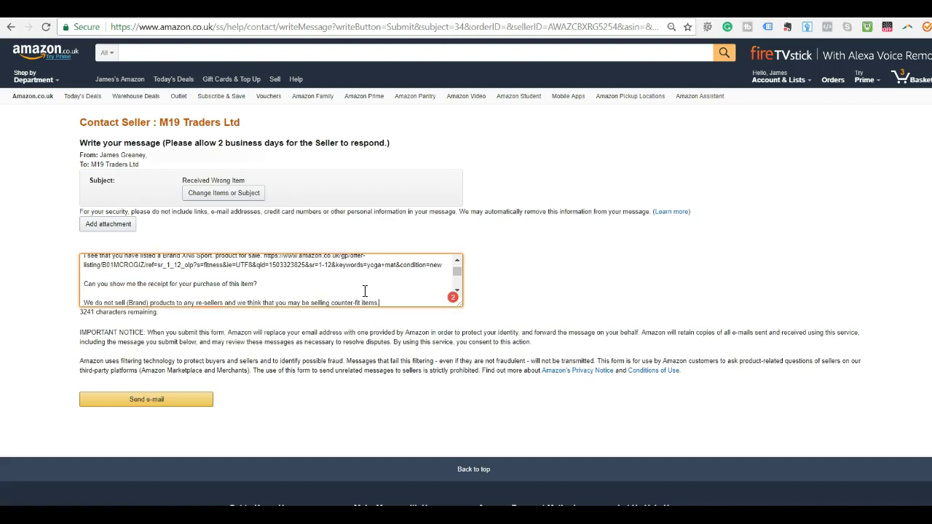
key(Return)
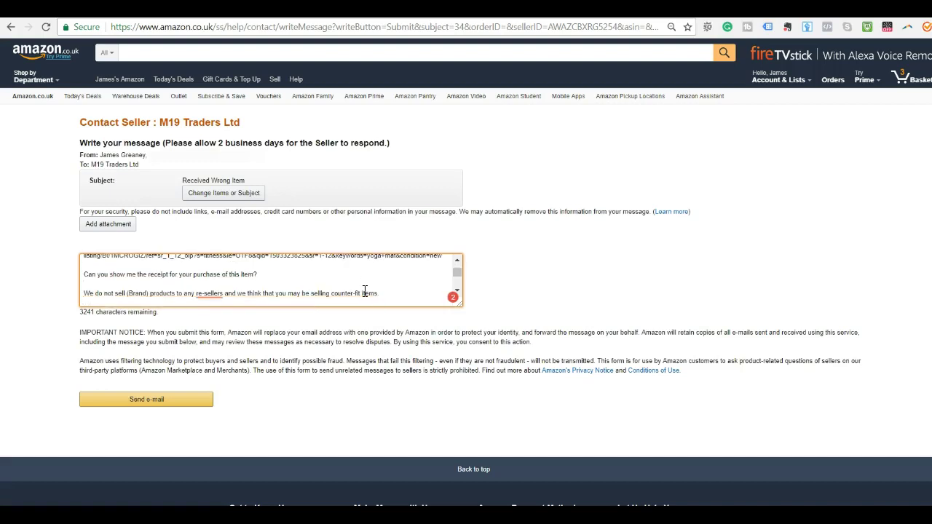
key(ctrl+v)
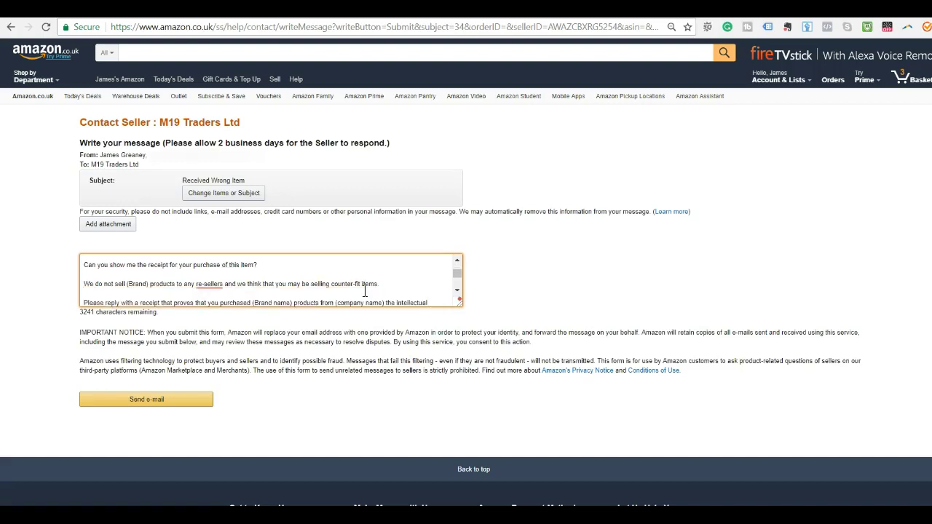
scroll(366, 291, up, 5)
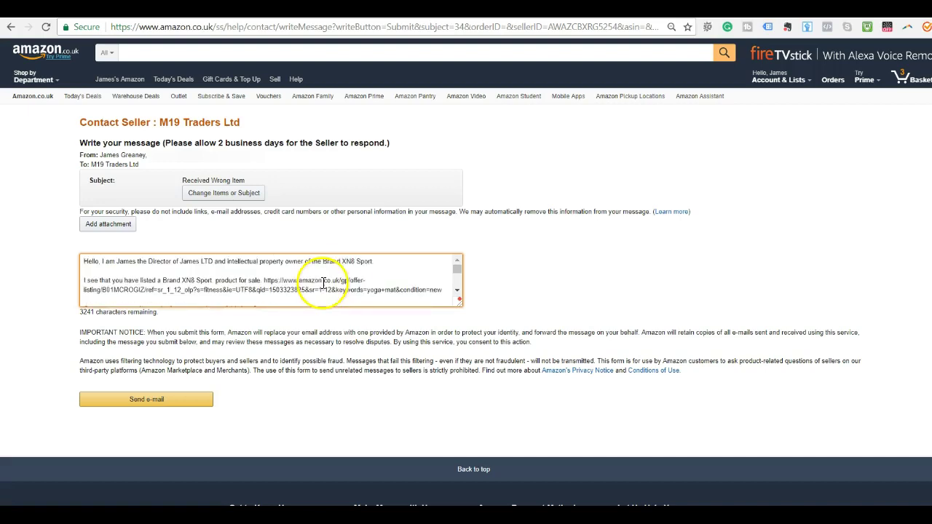
Step: Copy 'Brand XN8 Sport' and paste it over the (Brand) and (Brand name) placeholders
drag(375, 261, 324, 263)
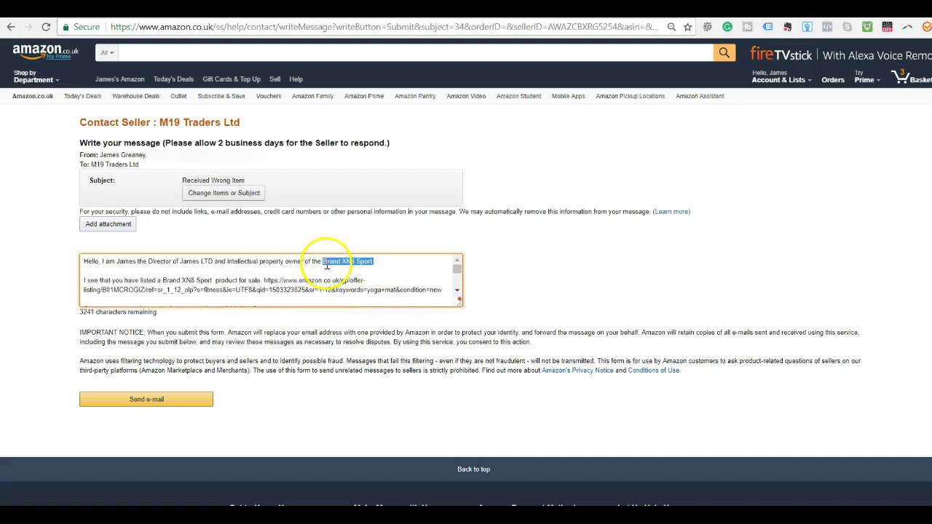
right_click(339, 263)
click(355, 290)
scroll(354, 290, down, 4)
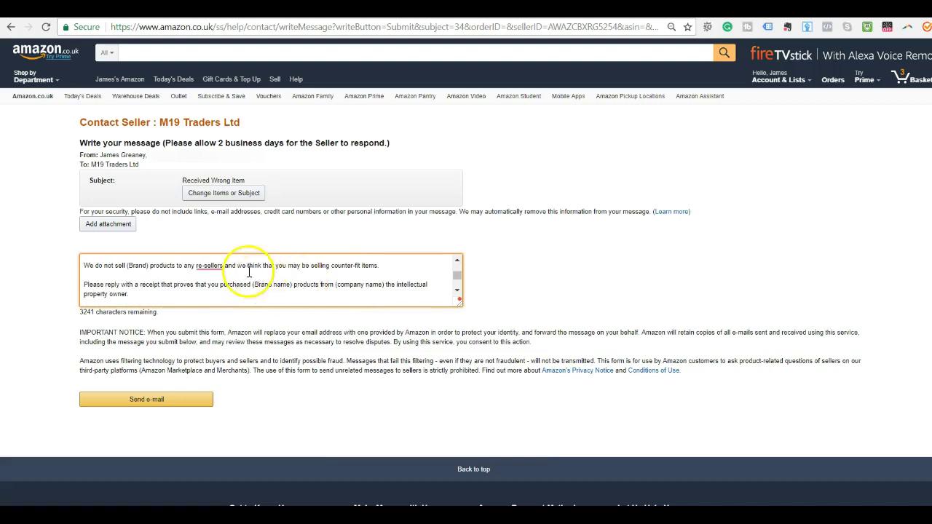
drag(151, 266, 126, 265)
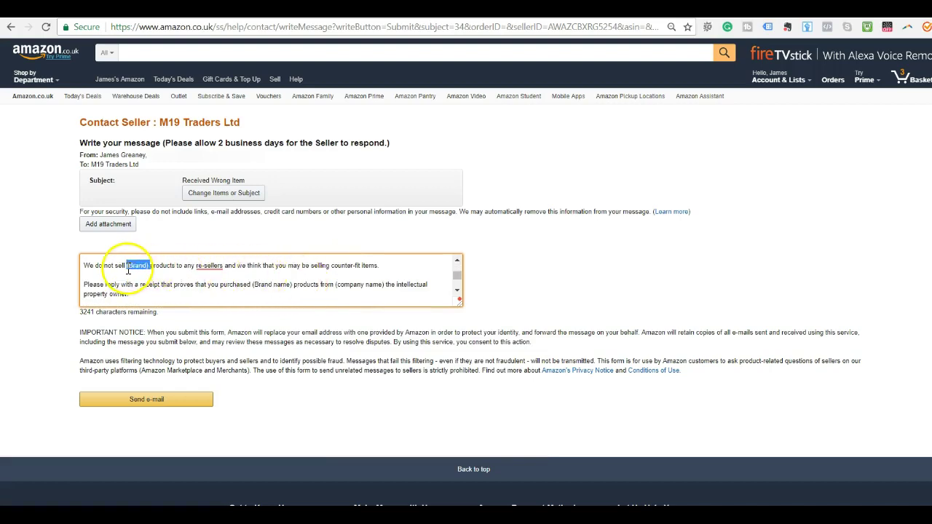
right_click(138, 265)
click(167, 301)
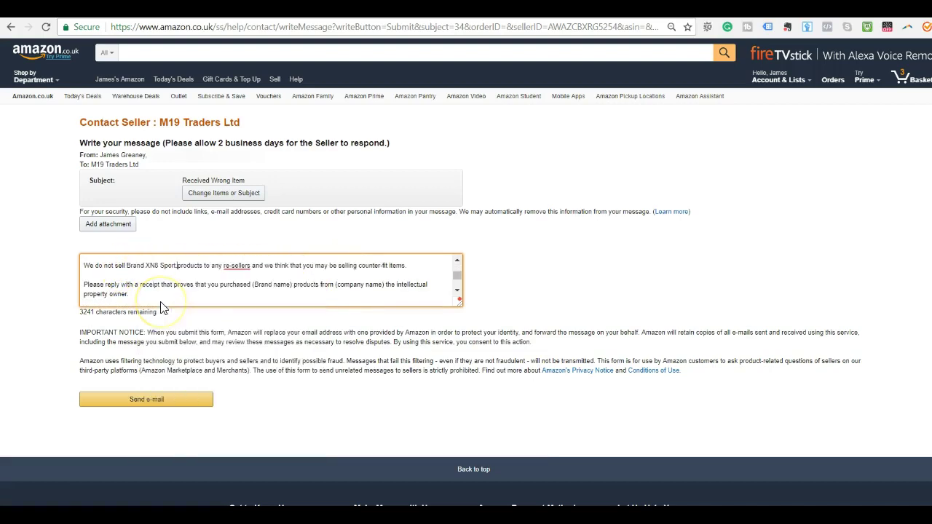
click(175, 291)
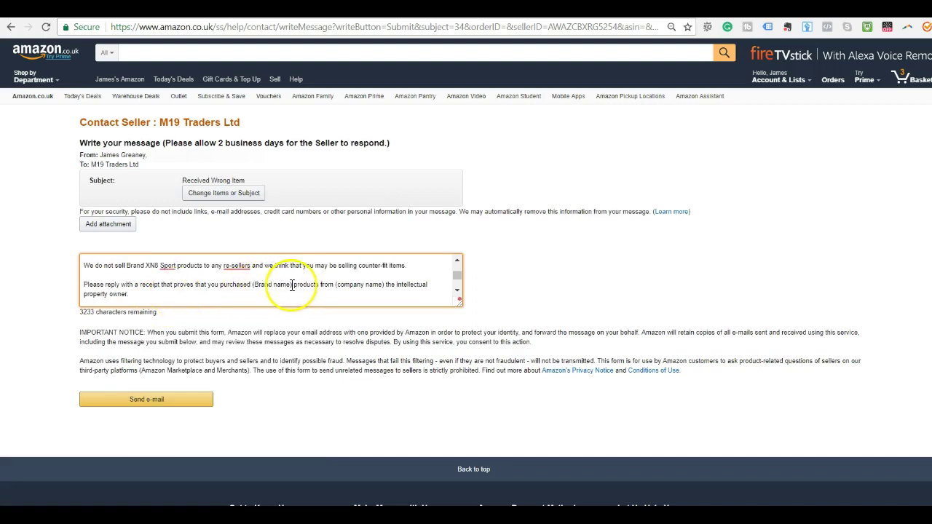
drag(293, 285, 253, 286)
right_click(264, 285)
click(286, 321)
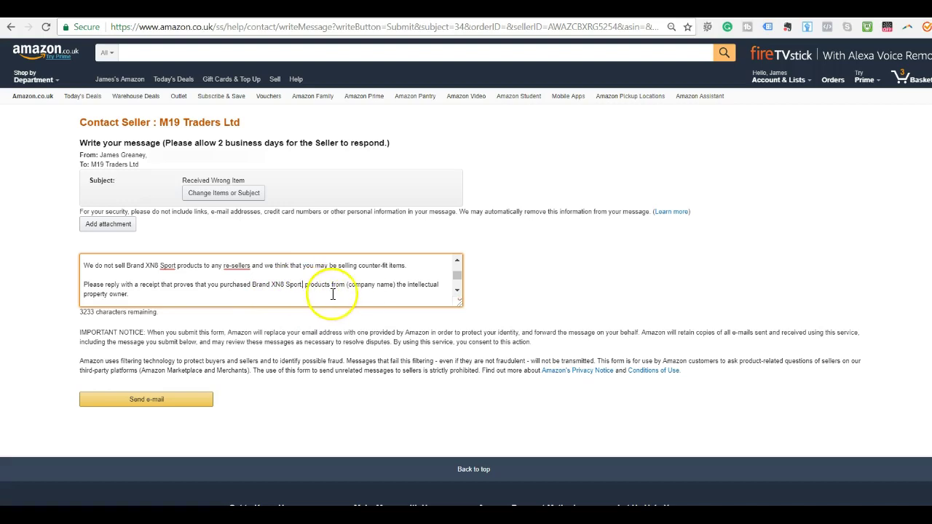
scroll(334, 295, up, 3)
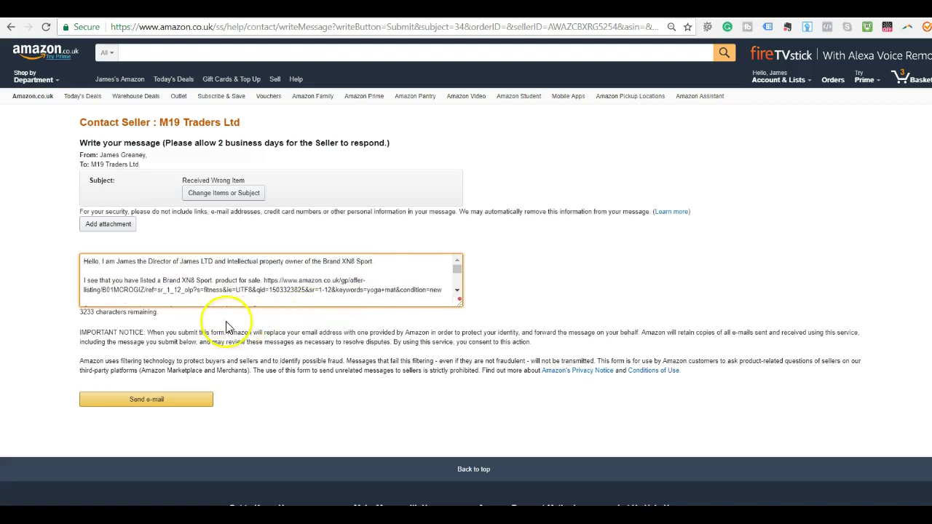
Step: Copy the company name from the first line and paste it over (company name)
drag(213, 261, 183, 262)
right_click(198, 259)
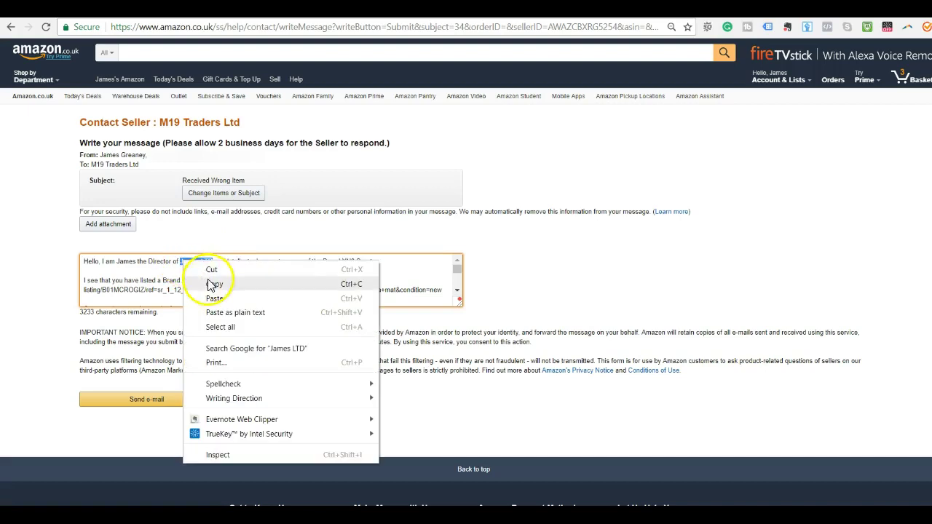
click(219, 286)
scroll(223, 287, down, 5)
scroll(294, 287, up, 5)
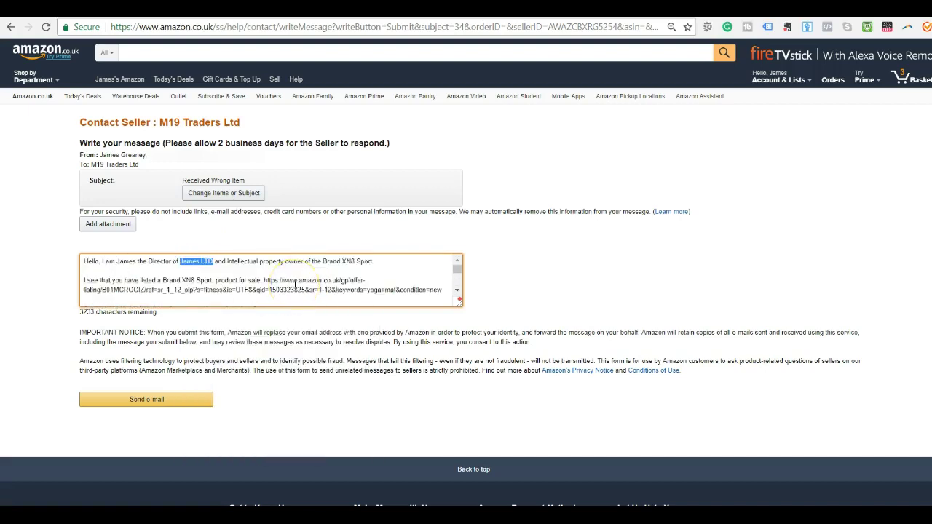
scroll(295, 284, down, 2)
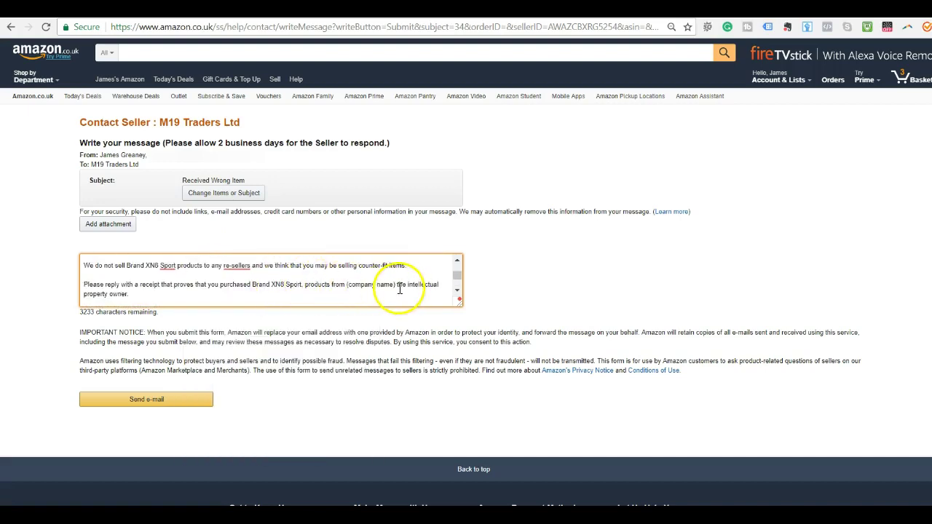
drag(397, 285, 350, 287)
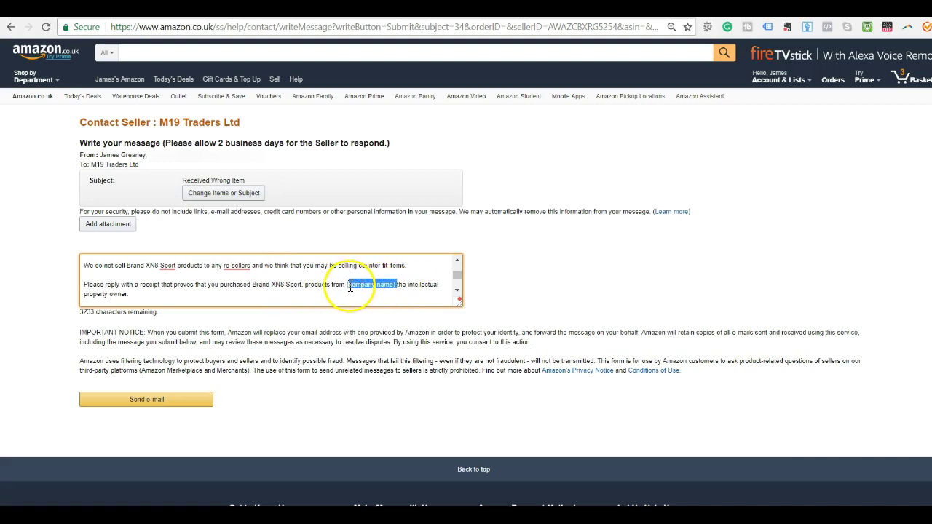
right_click(351, 287)
click(375, 322)
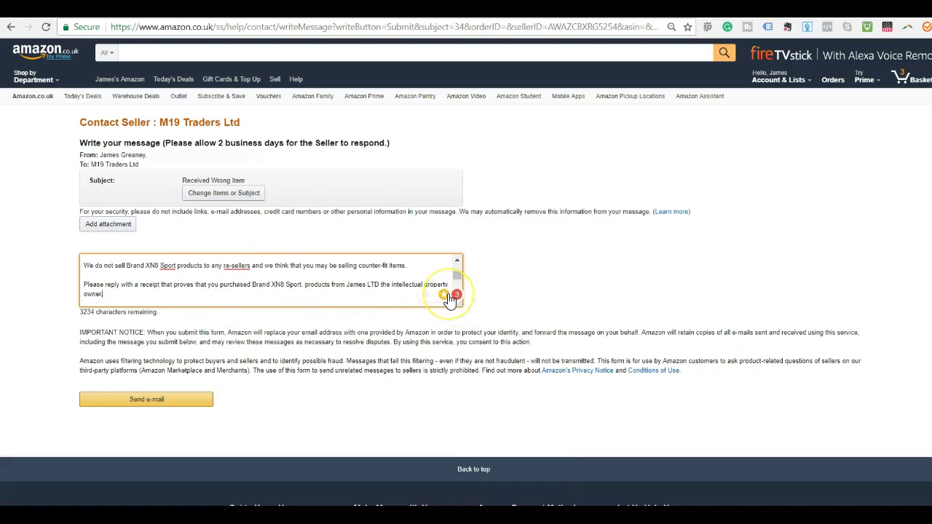
Step: Add 'OR remove your listing for this product.' and the 12-hour Amazon fraud-team warning
key(Return)
key(Return)
text(OR remove your listing for this product.)
key(Return)
key(Return)
text(I will be contacting Amazon fraud team about this issue if I do not receive a response within 12 hours.)
key(Return)
key(Return)
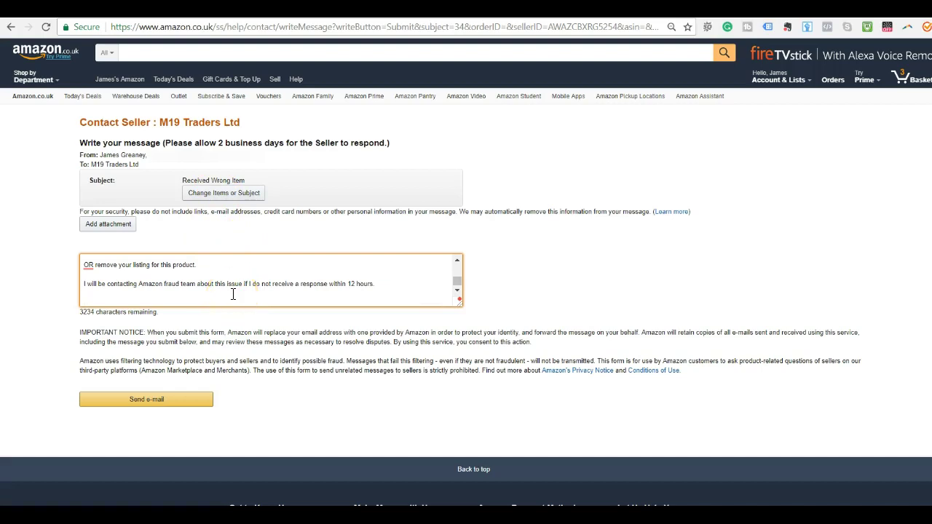
scroll(233, 294, up, 5)
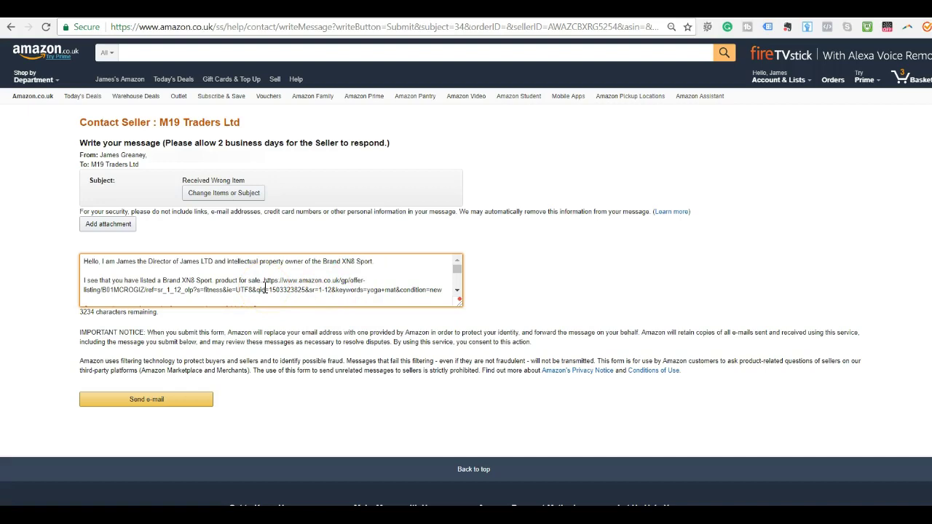
Step: Restore the re-seller and purchase-receipt paragraphs and add 'owner' to the receipt line
click(376, 277)
key(Down)
key(Down)
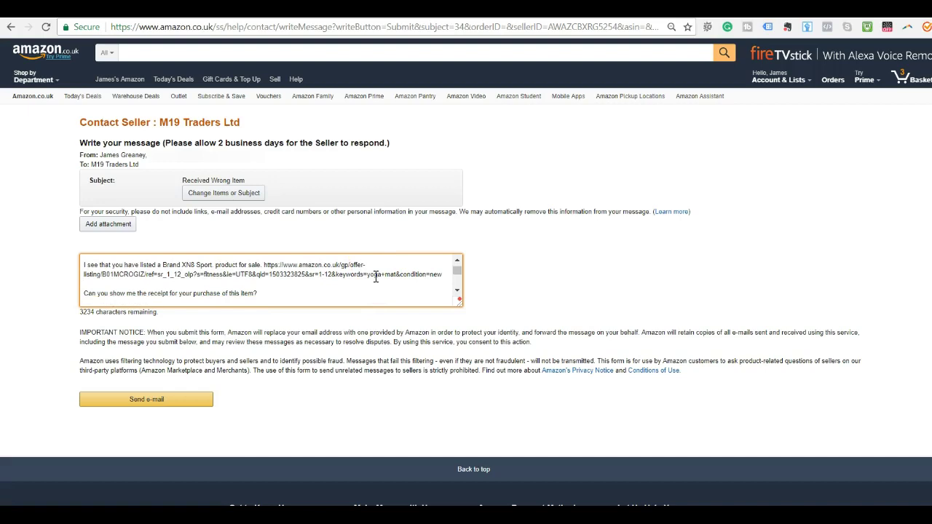
key(ctrl+v)
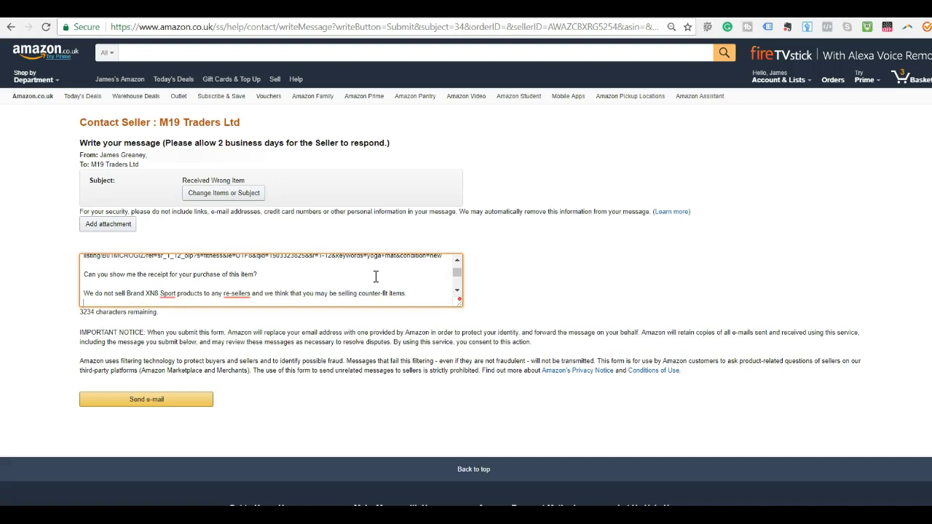
key(ctrl+v)
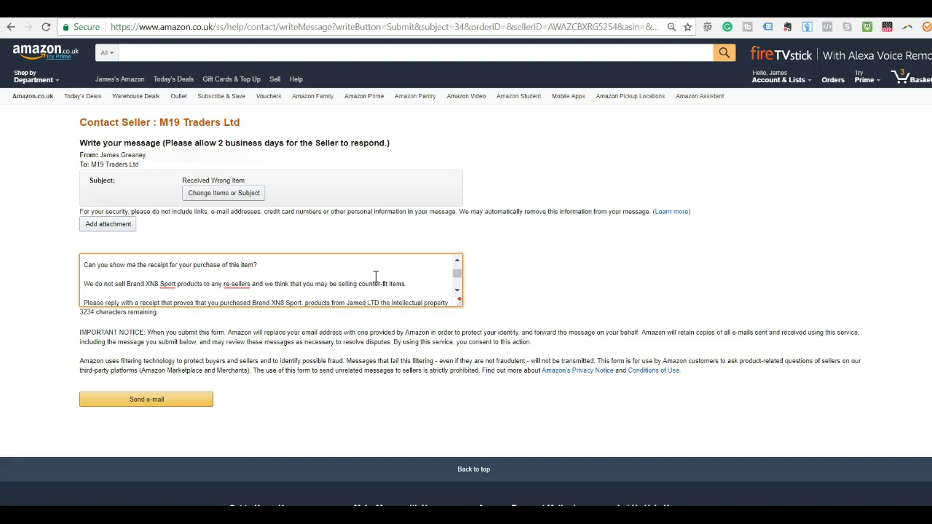
text(owner.)
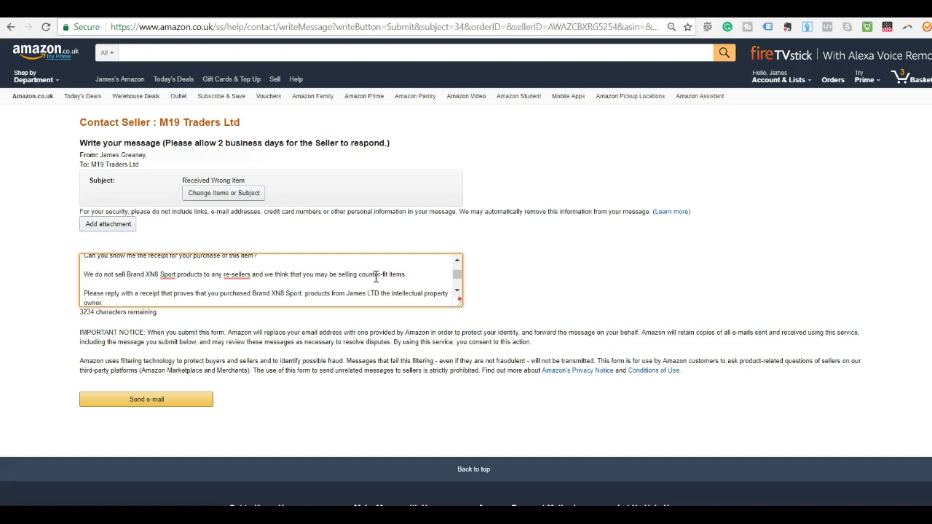
scroll(376, 277, down, 2)
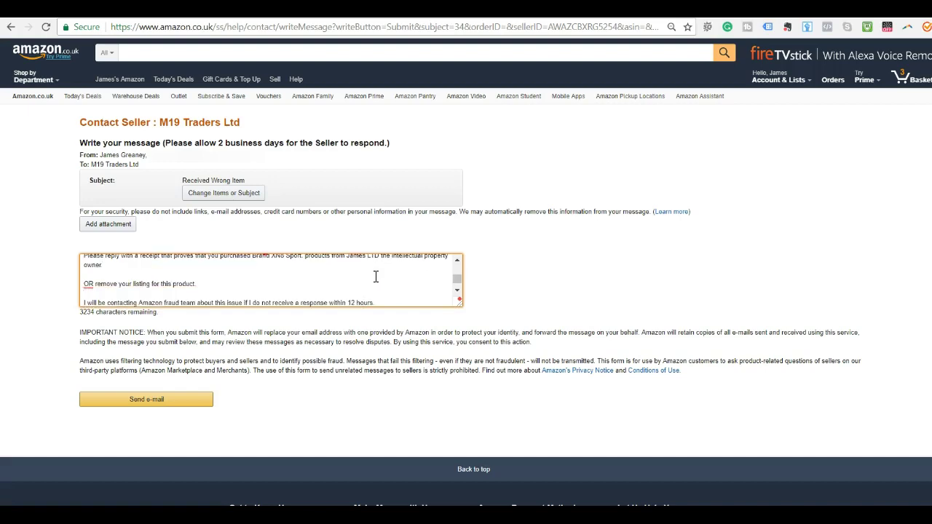
scroll(376, 277, down, 1)
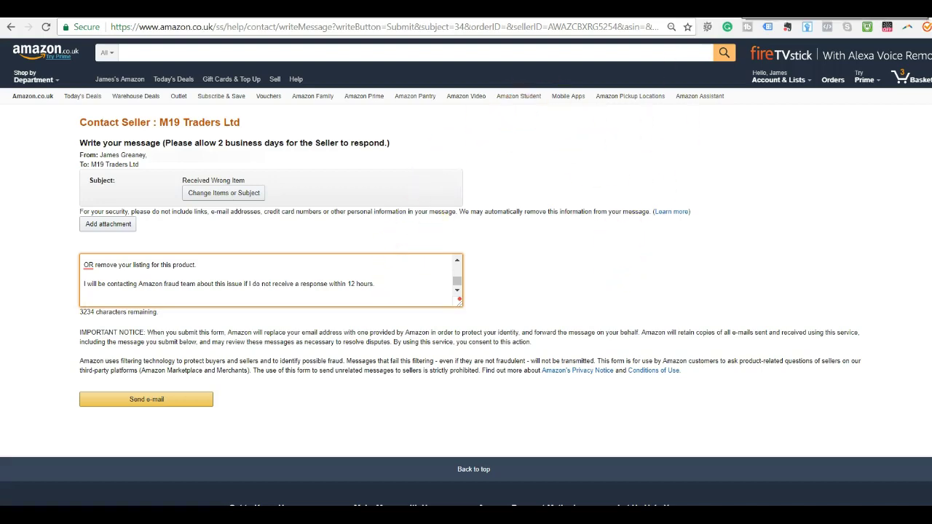
Step: Return to the InternetBizUni hijacker post and scroll to the Email 2 follow-up template
key(ctrl+tab)
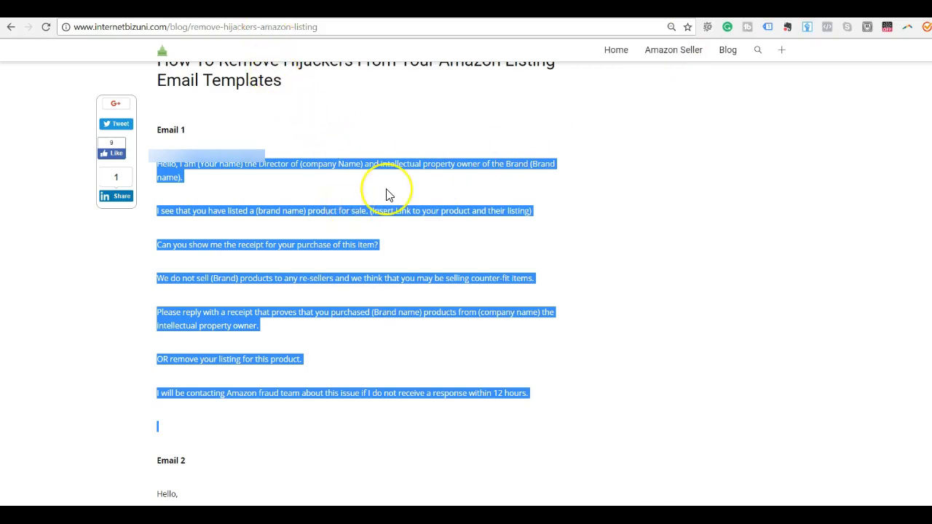
scroll(386, 195, down, 3)
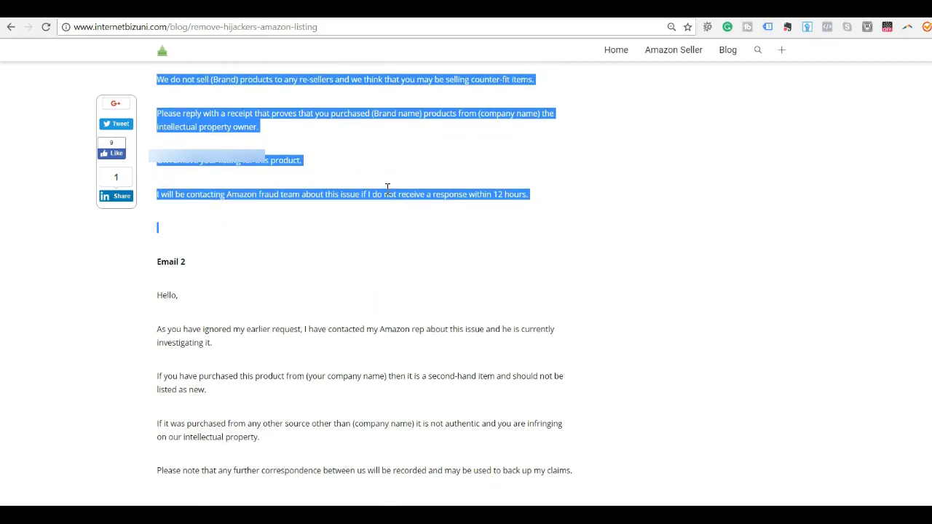
scroll(387, 190, down, 1)
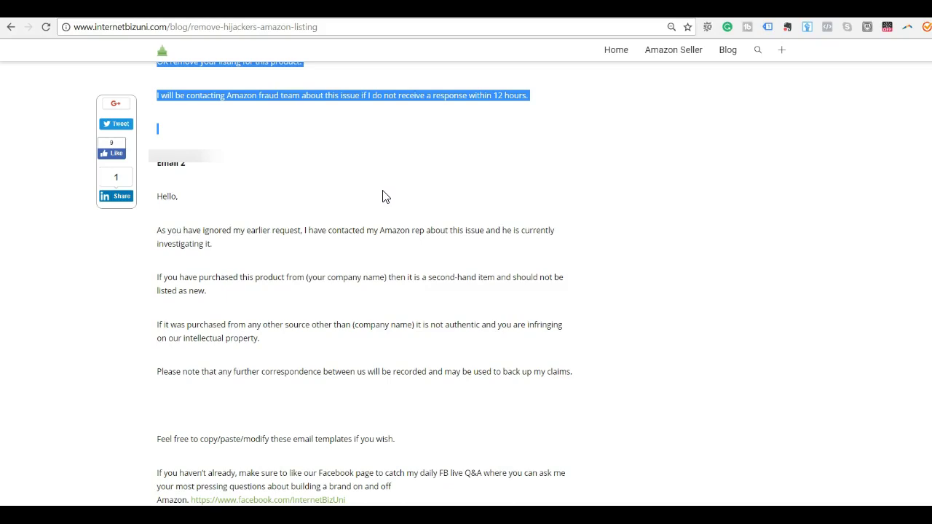
click(377, 199)
scroll(364, 183, down, 2)
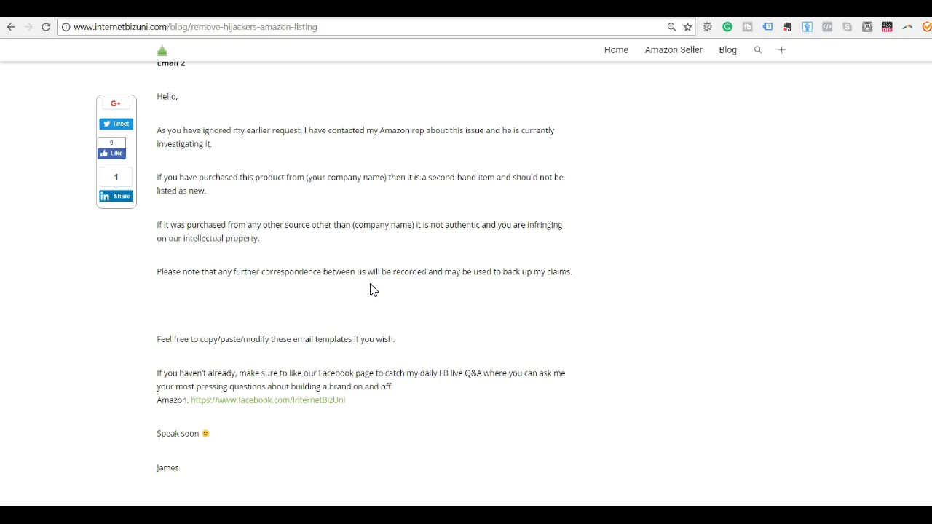
click(377, 273)
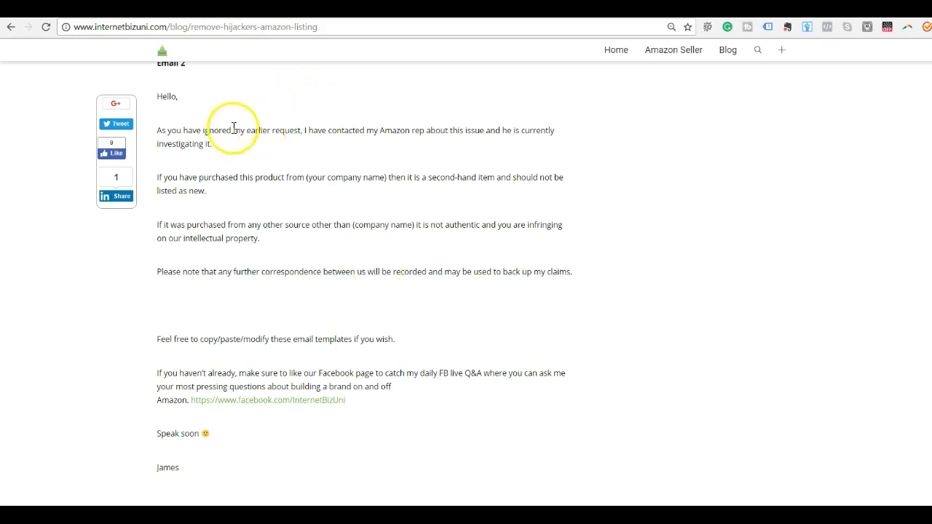
scroll(323, 243, up, 5)
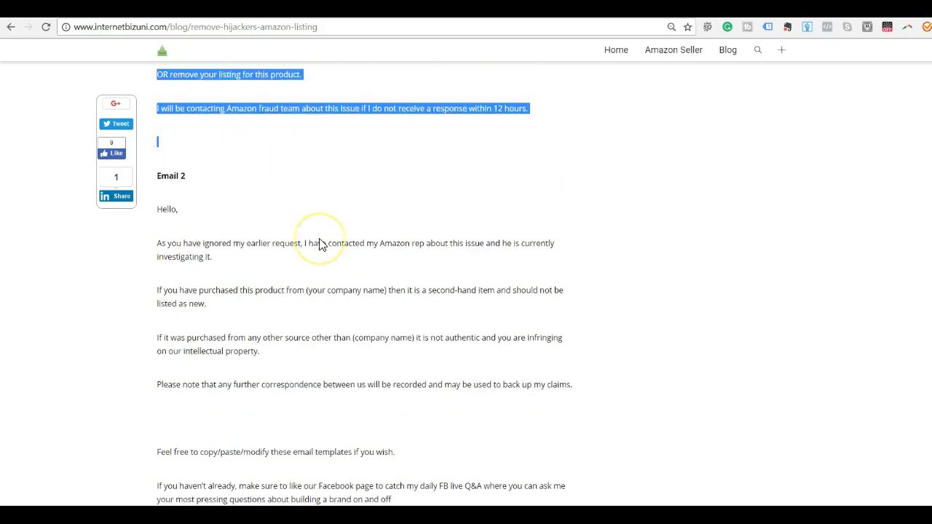
scroll(322, 243, up, 2)
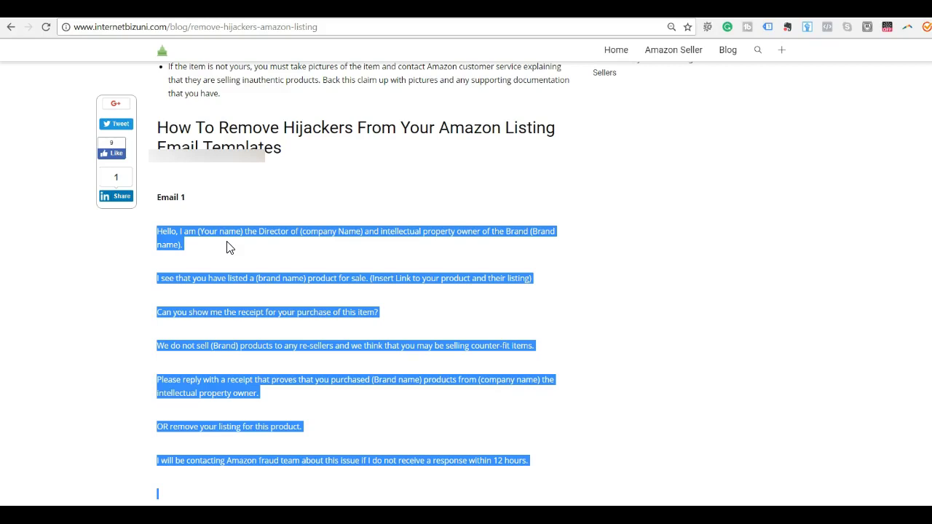
scroll(227, 248, down, 4)
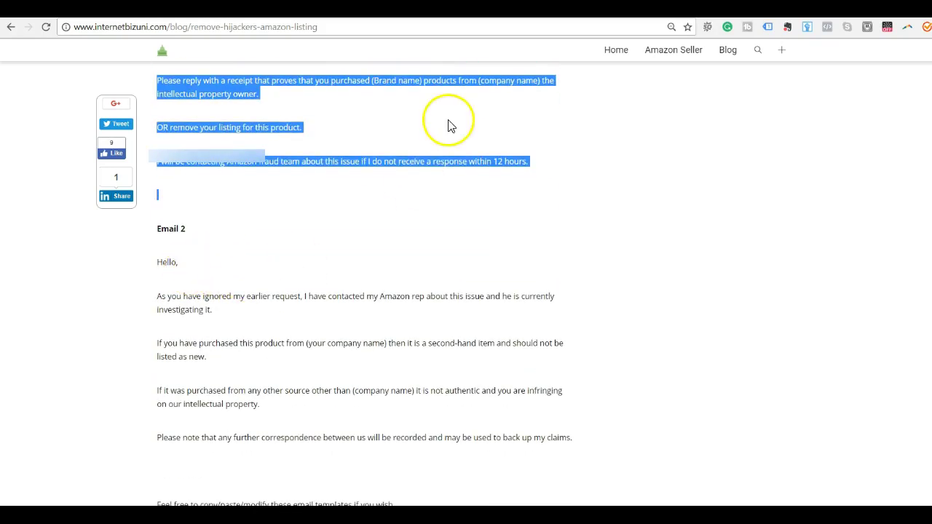